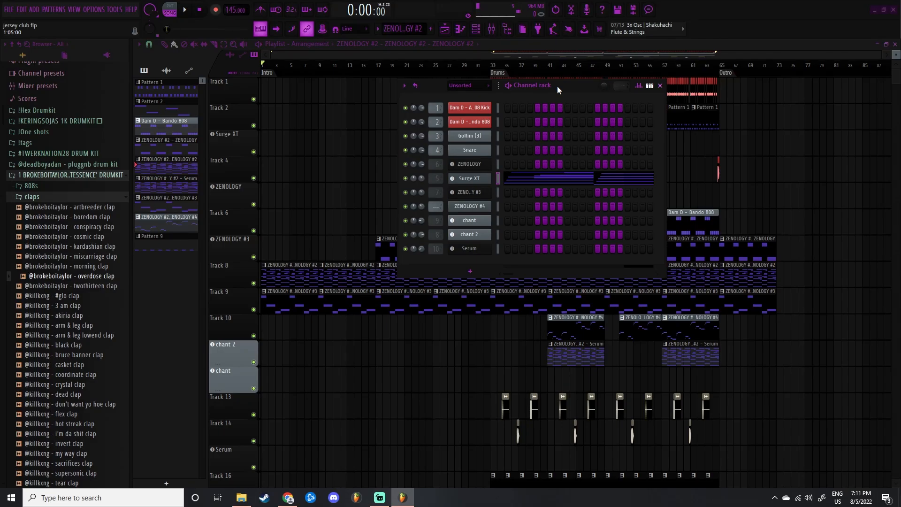
Reposition the Channel rack slightly and point out the GoRim (3) channel in it.
drag(557, 86, 548, 89)
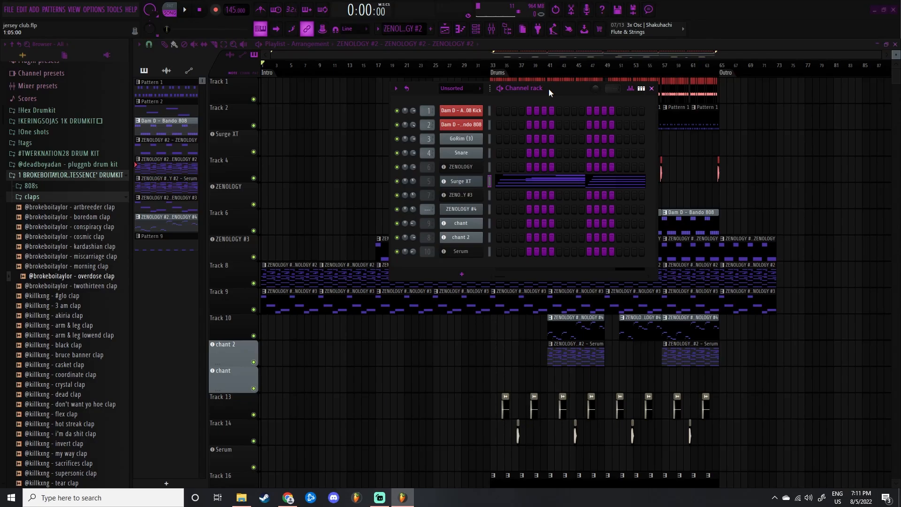
click(461, 139)
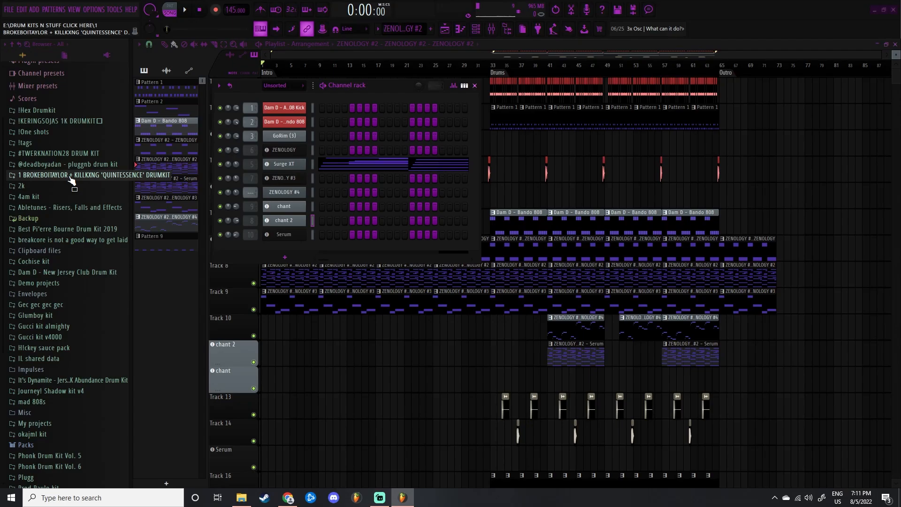
Inspect the contents of the Dam D - New Jersey Club Drum Kit folder and locate the #TWERKNATION28 DRUM KIT folder.
click(66, 272)
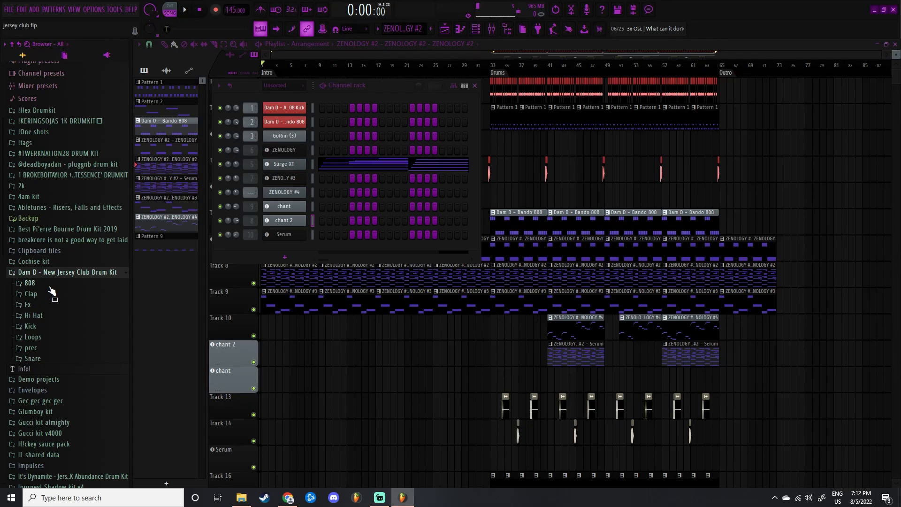
click(65, 275)
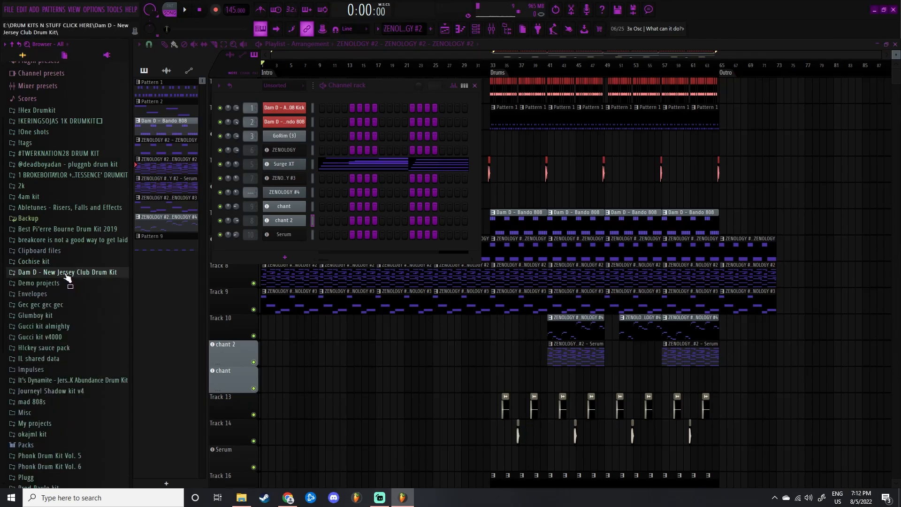
scroll(66, 277, down, 2)
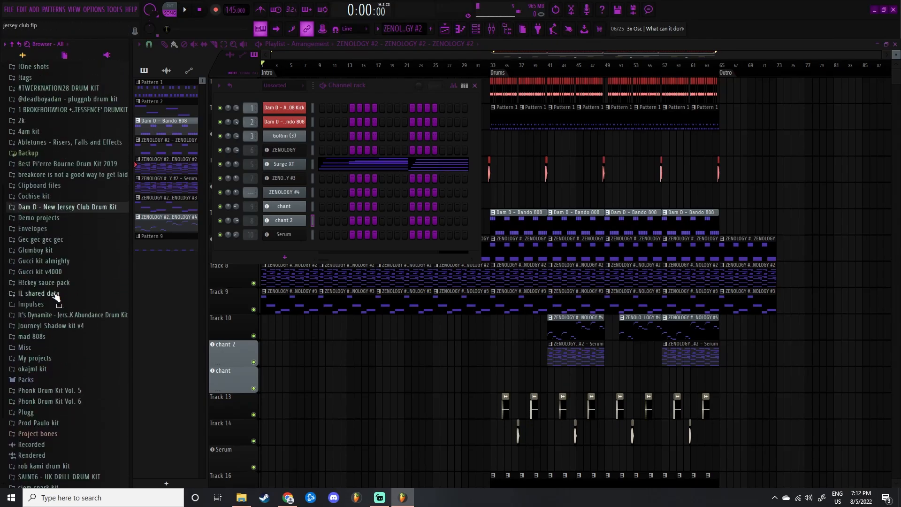
scroll(55, 296, up, 4)
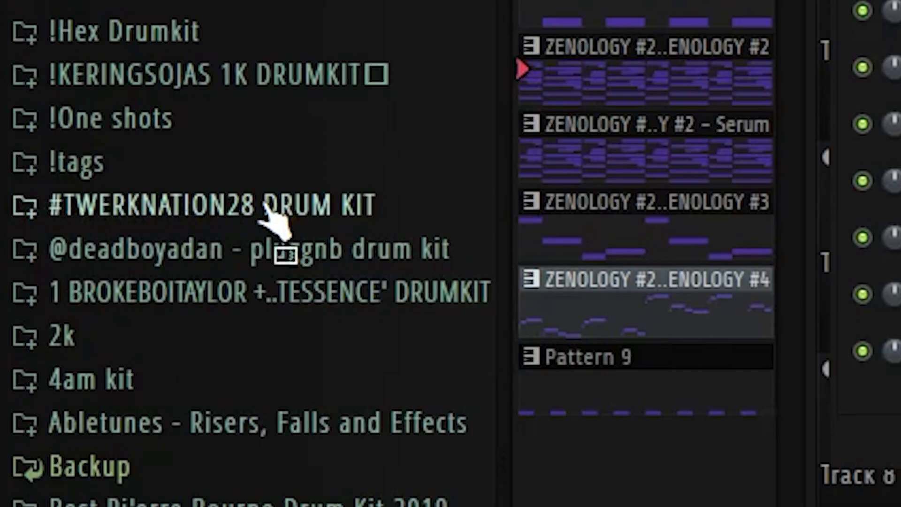
click(258, 209)
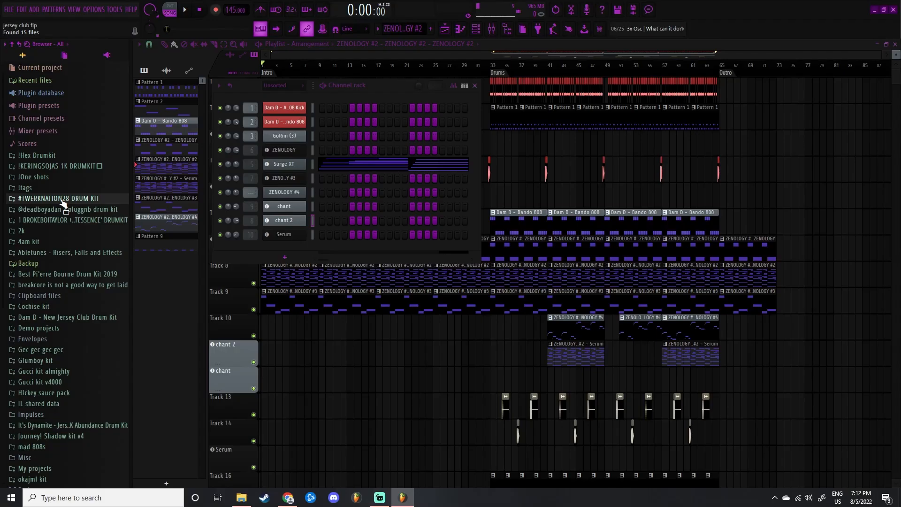
Move the Channel rack off the pattern list and preview the first F2 and C#2 bass notes in the piano roll.
drag(381, 82, 666, 61)
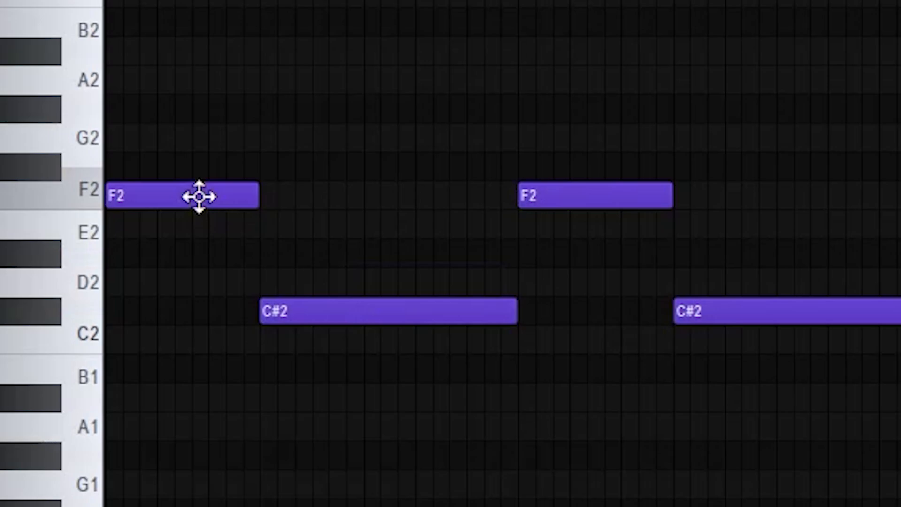
click(199, 195)
click(368, 309)
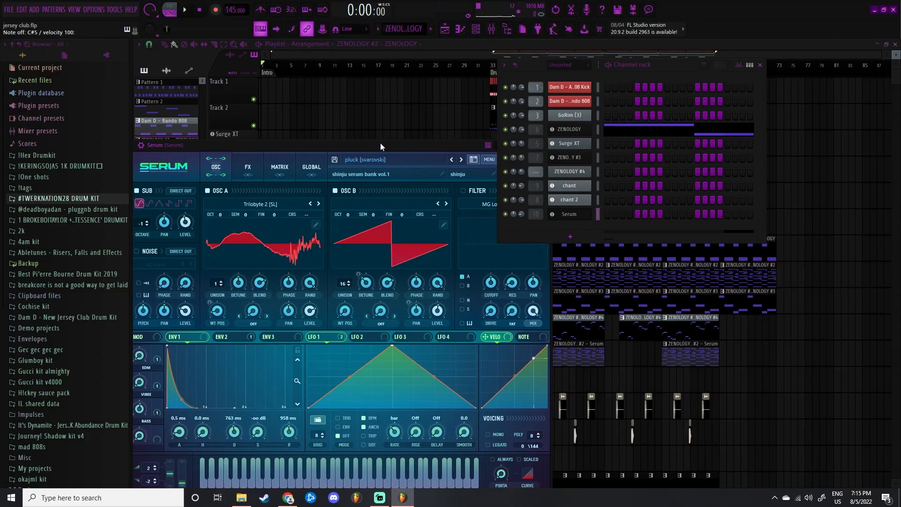
Close the Serum window and play back the full Surge XT chord progression in pattern mode.
key(Escape)
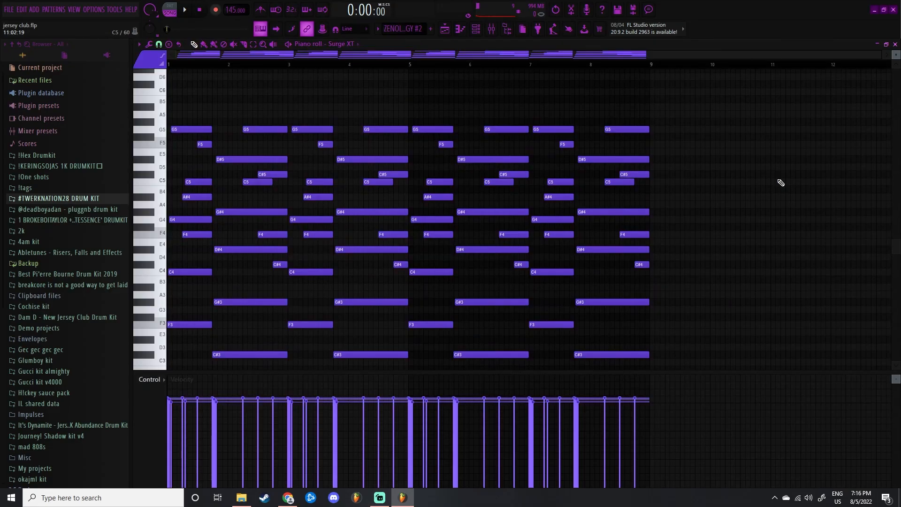
key(l)
key(space)
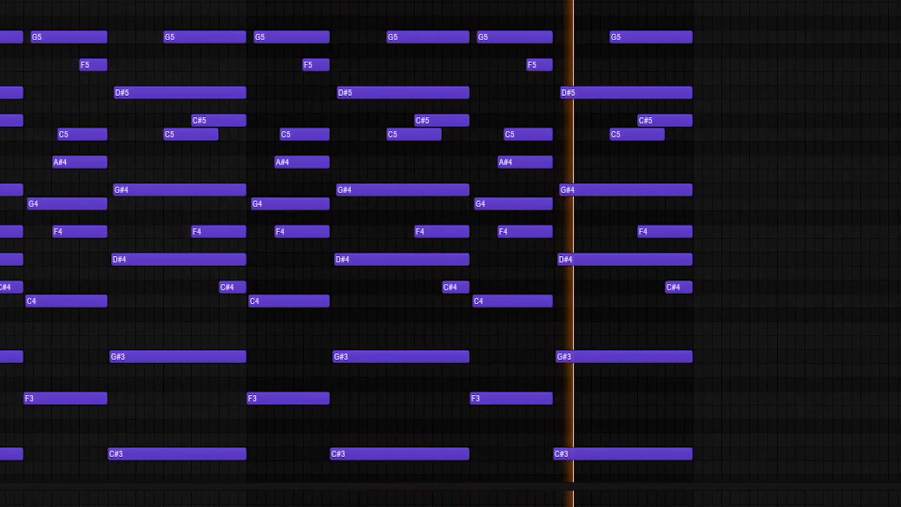
key(space)
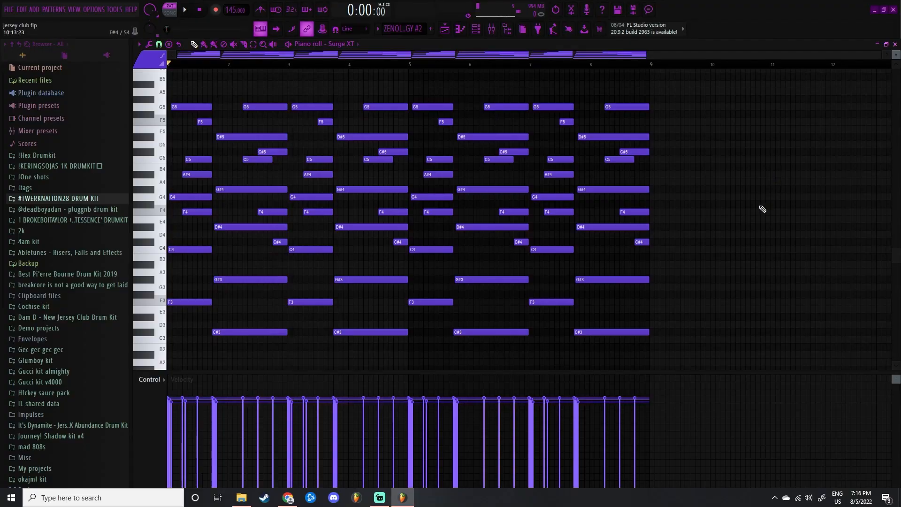
Highlight the low root notes of the Surge XT chords, singling out the first F3 and C#3.
scroll(442, 252, up, 3)
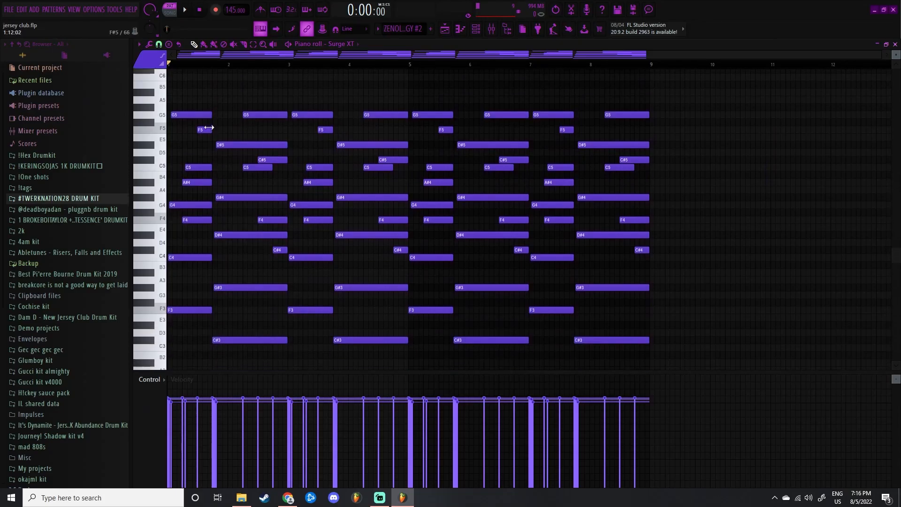
scroll(263, 220, down, 3)
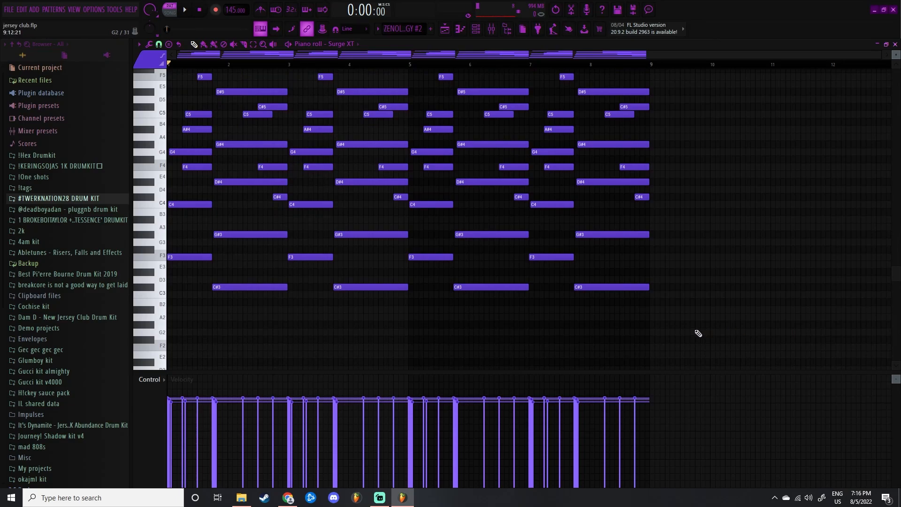
drag(174, 240, 818, 358)
ctrl+click(185, 231)
drag(178, 249, 186, 264)
drag(244, 273, 246, 295)
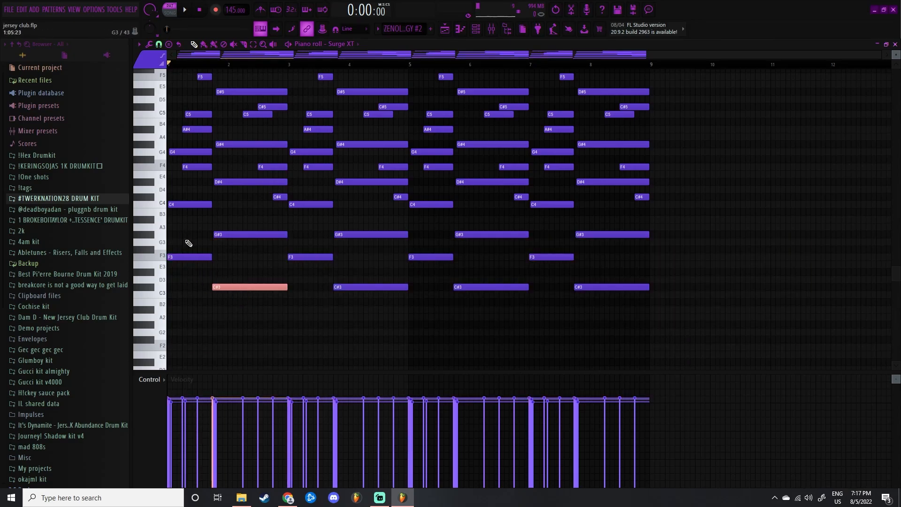
ctrl+click(188, 242)
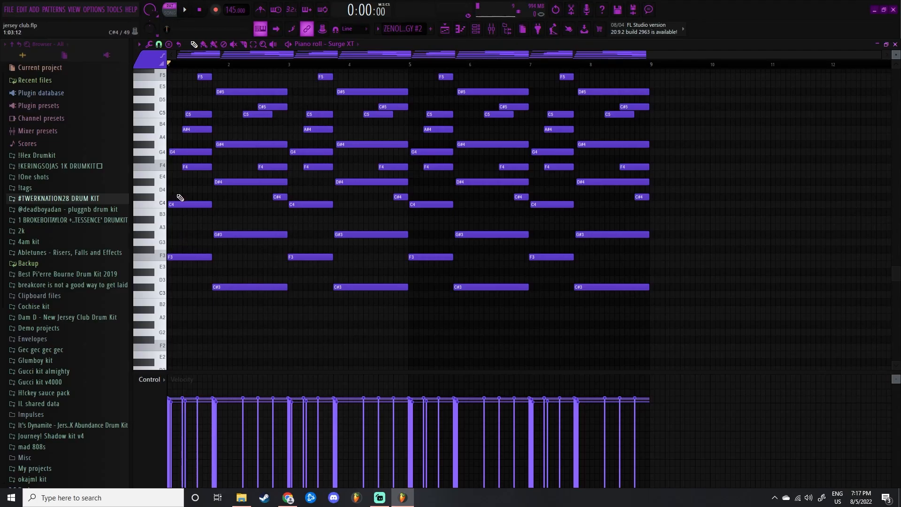
Mark the first C4 and G#3 above the roots and the interval between F3 and C4 in the first chord.
drag(177, 195, 258, 241)
right_click(248, 220)
drag(190, 198, 258, 253)
right_click(242, 220)
drag(190, 192, 204, 250)
right_click(174, 216)
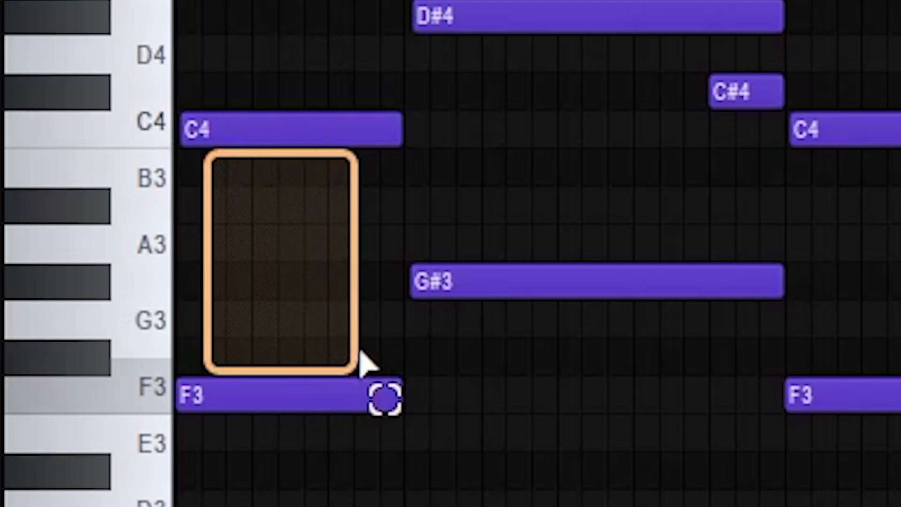
drag(360, 350, 360, 351)
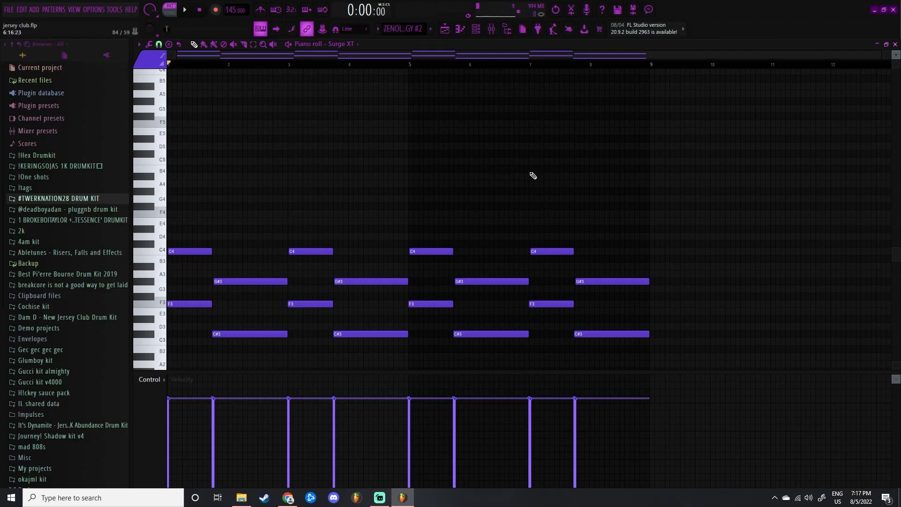
Play back the Surge XT chords with only roots and fifths, and again with the D#4, G4 and G#4 notes included.
scroll(535, 174, down, 1)
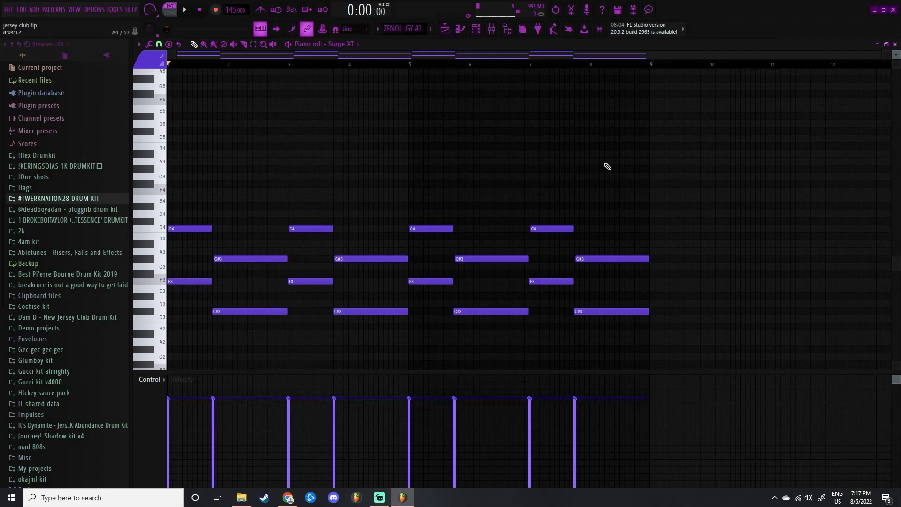
key(space)
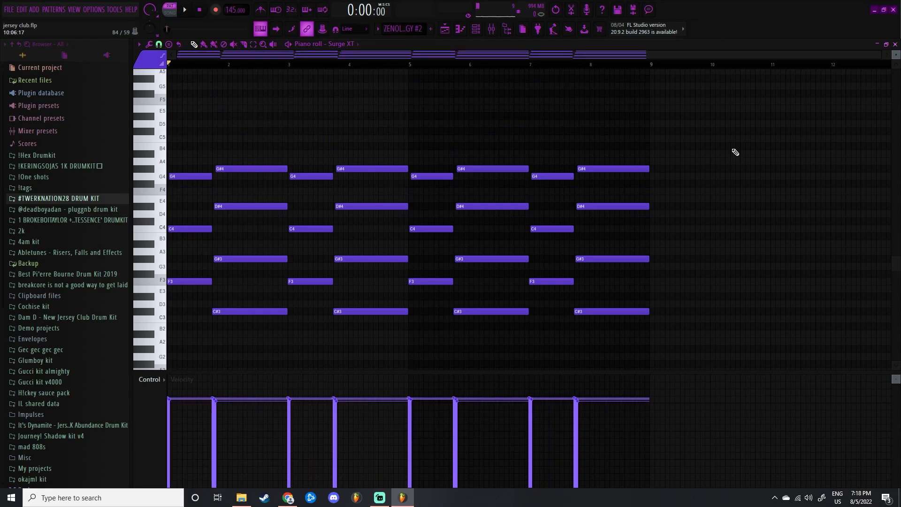
key(space)
Highlight the G#4 note at the top of the second chord and clear the selection.
drag(242, 142, 243, 190)
ctrl+click(229, 193)
drag(226, 151, 239, 188)
ctrl+click(235, 189)
drag(233, 150, 238, 189)
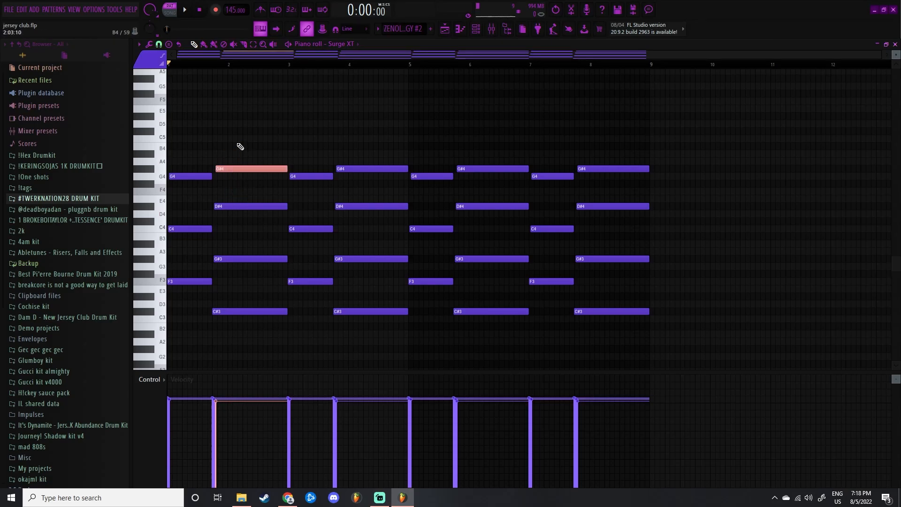
ctrl+click(240, 146)
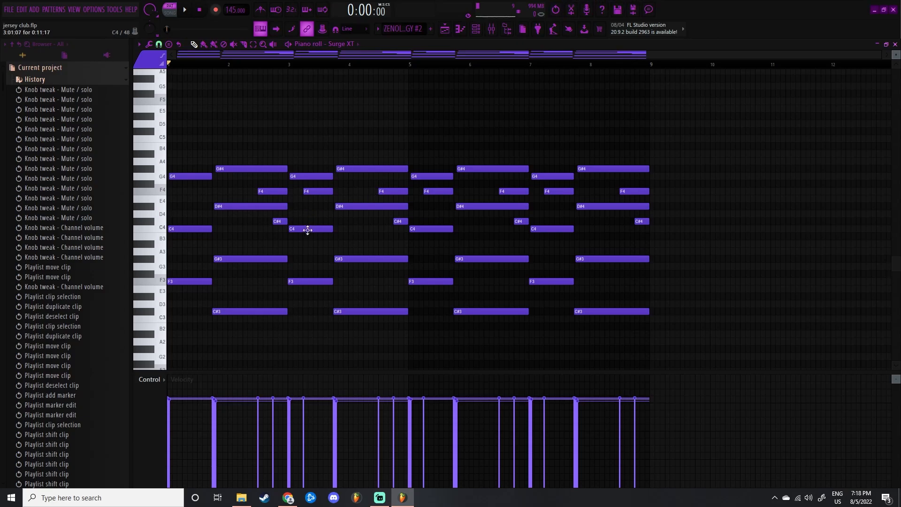
Highlight the short C#4 and F4 notes near the end of bar 2 and the second chord they belong to.
drag(270, 212, 280, 239)
ctrl+click(306, 257)
drag(248, 128, 233, 312)
ctrl+click(234, 187)
drag(261, 186, 274, 200)
ctrl+click(270, 140)
Highlight the third chord's F3, C4, F4 and G4 notes and clear the selection.
drag(308, 148, 314, 313)
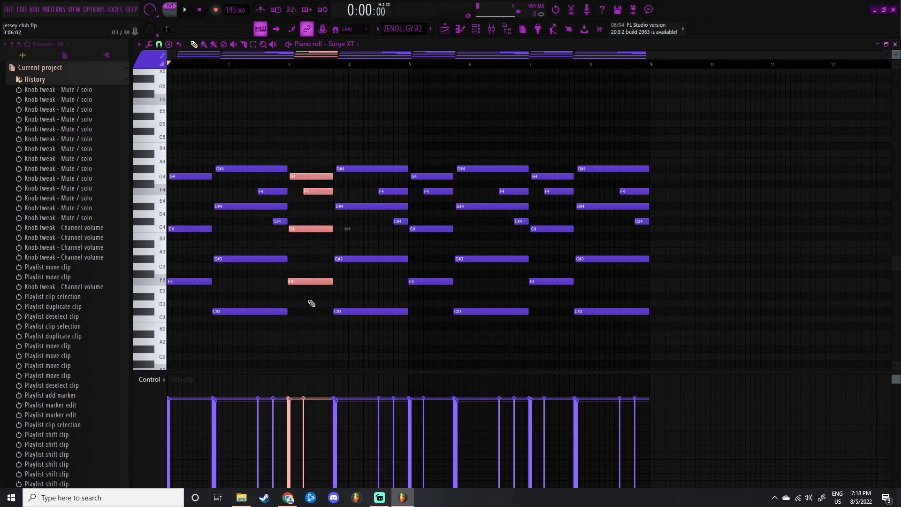
ctrl+click(309, 161)
drag(305, 151, 317, 314)
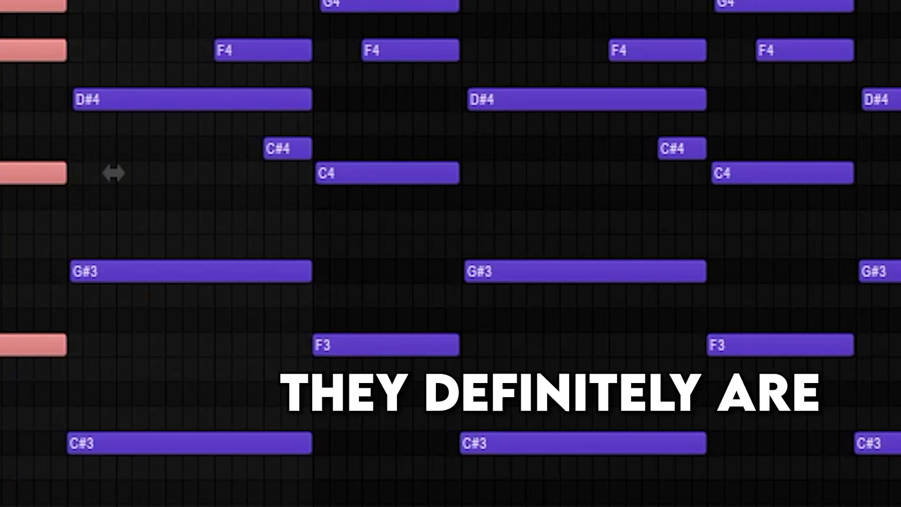
ctrl+click(730, 135)
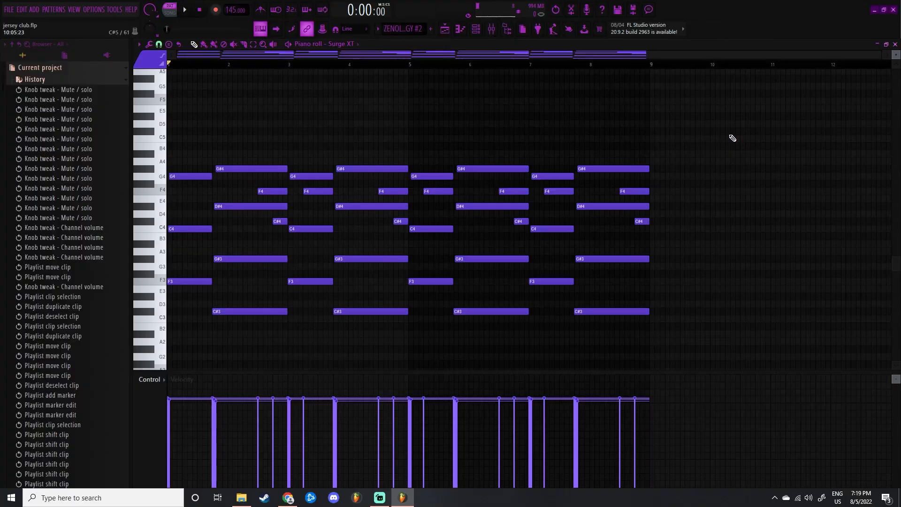
Play back the chords as higher notes are layered in and compare G4 with G5 and D#4 with D#5.
key(space)
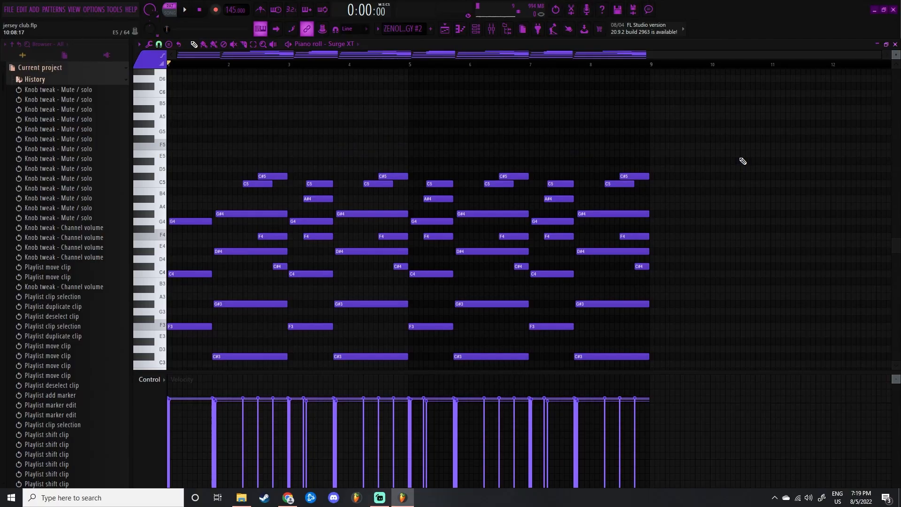
key(space)
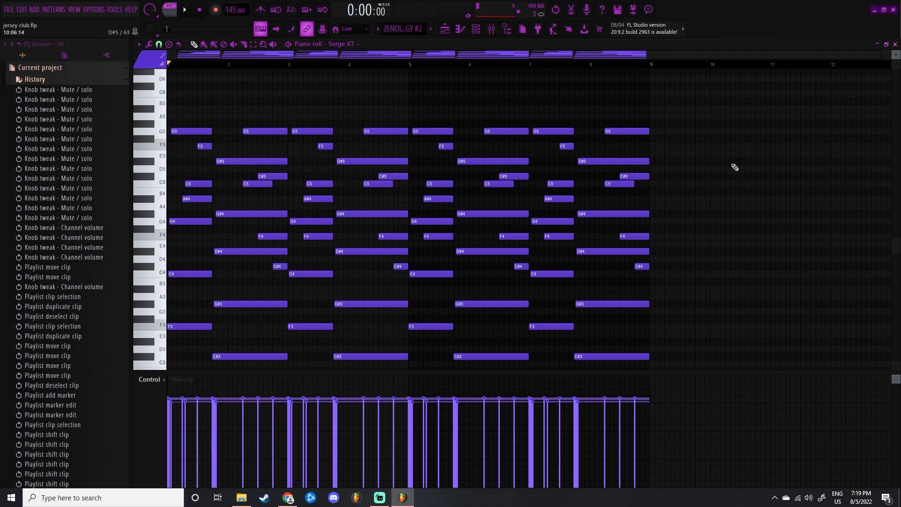
scroll(176, 124, down, 1)
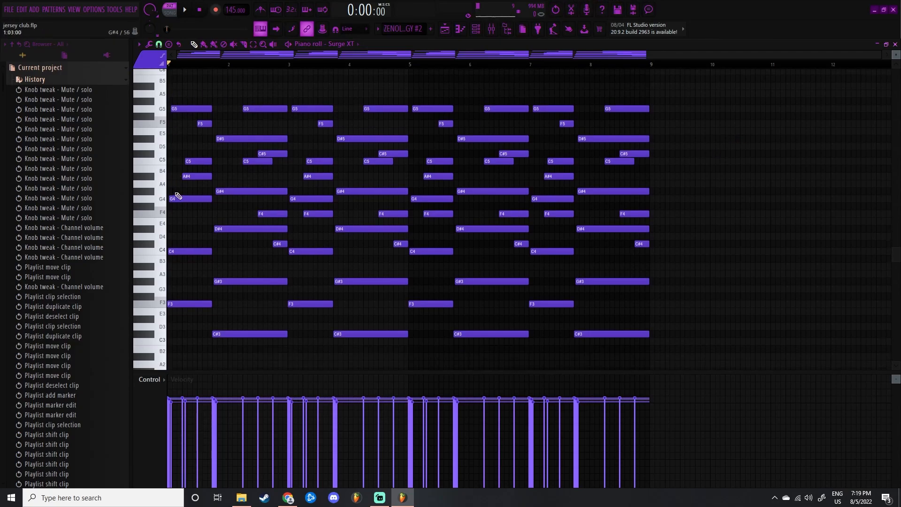
click(174, 198)
click(183, 105)
click(235, 229)
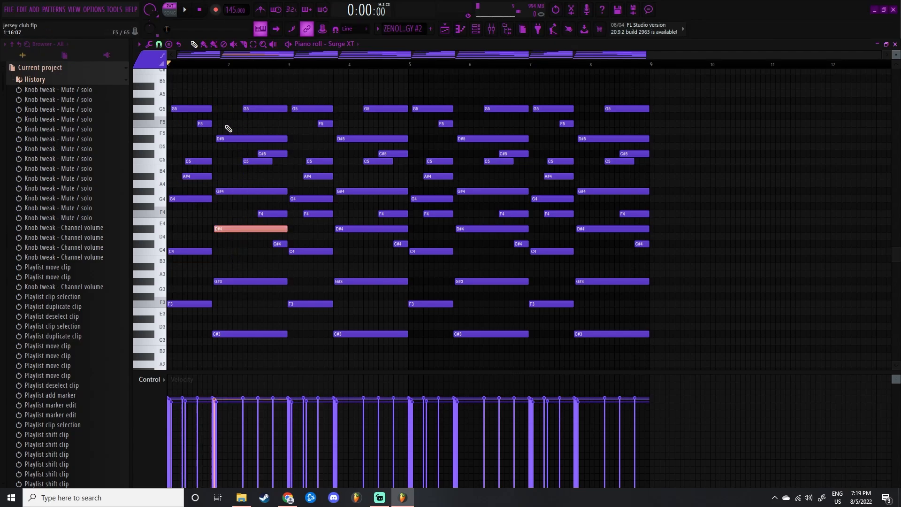
click(229, 139)
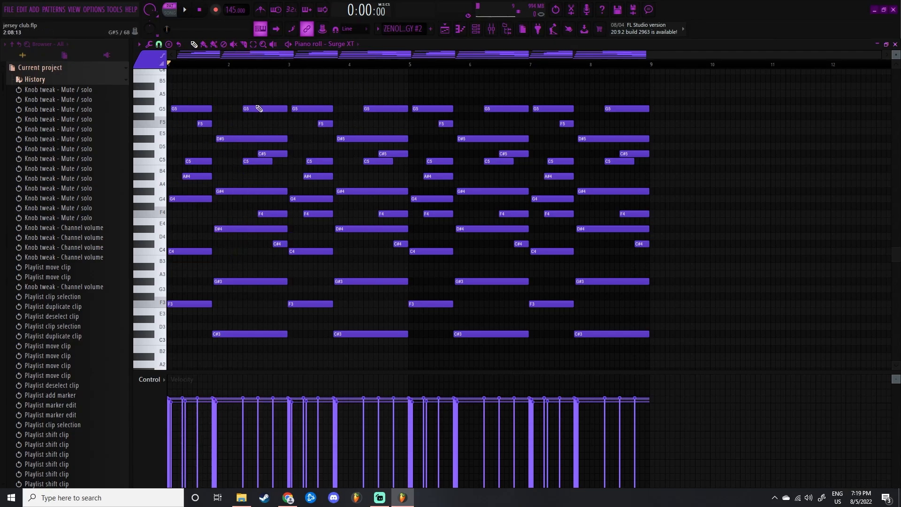
Mark the notes across the whole Surge XT pattern, clear the selection and play the pattern back.
mouse_move(746, 120)
mouse_down()
mouse_move(185, 80)
mouse_move(735, 134)
mouse_up()
drag(698, 368, 167, 142)
click(707, 216)
key(space)
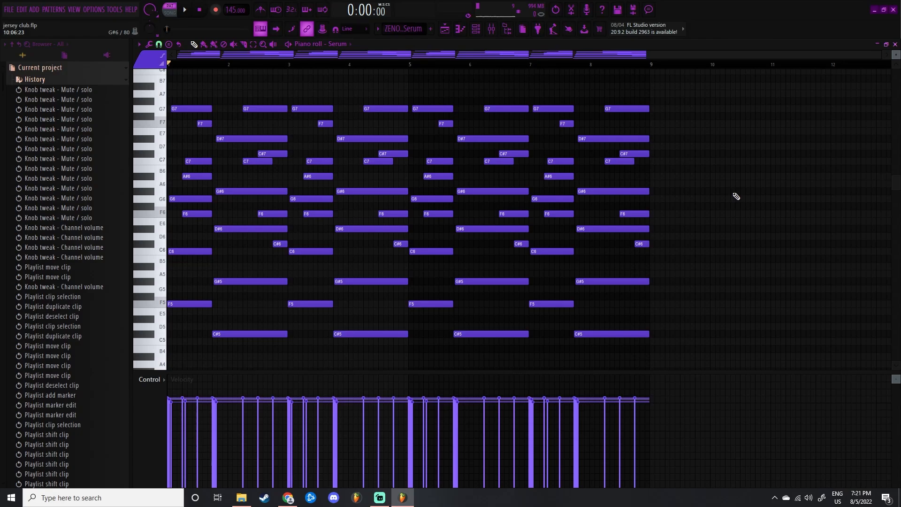
Play back the Serum layer and the ZENOLOGY bass pattern, and view the ZENOLOGY #3 melody notes.
key(space)
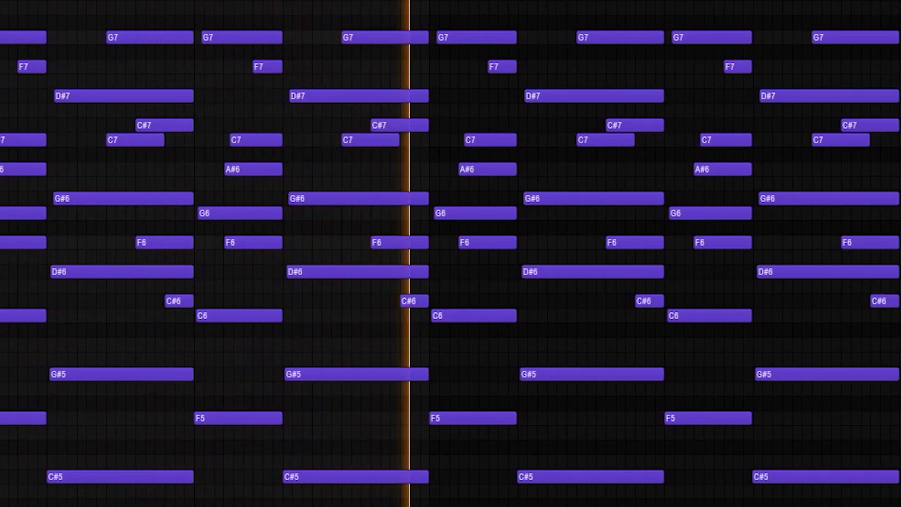
key(space)
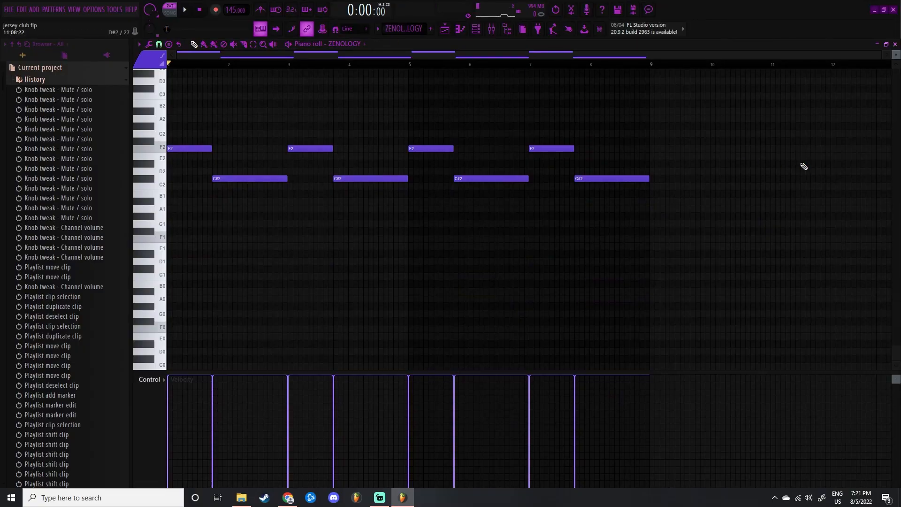
key(space)
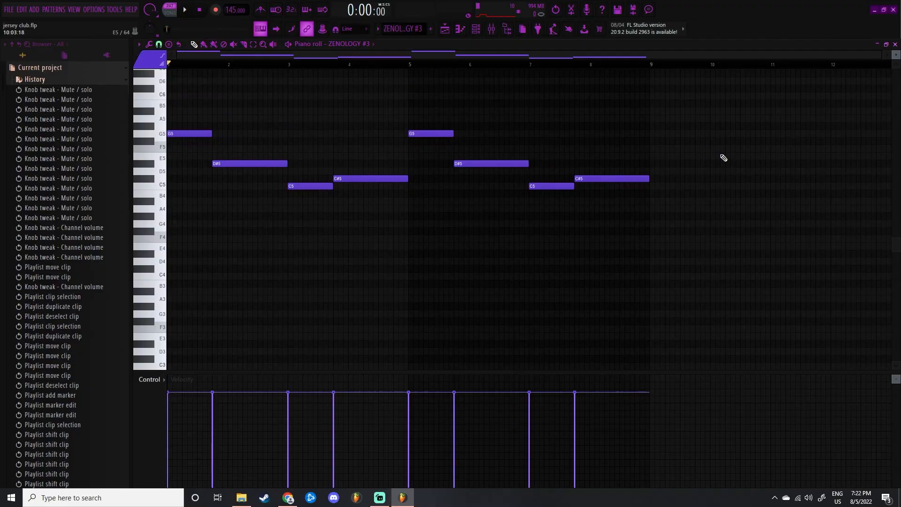
scroll(723, 155, up, 2)
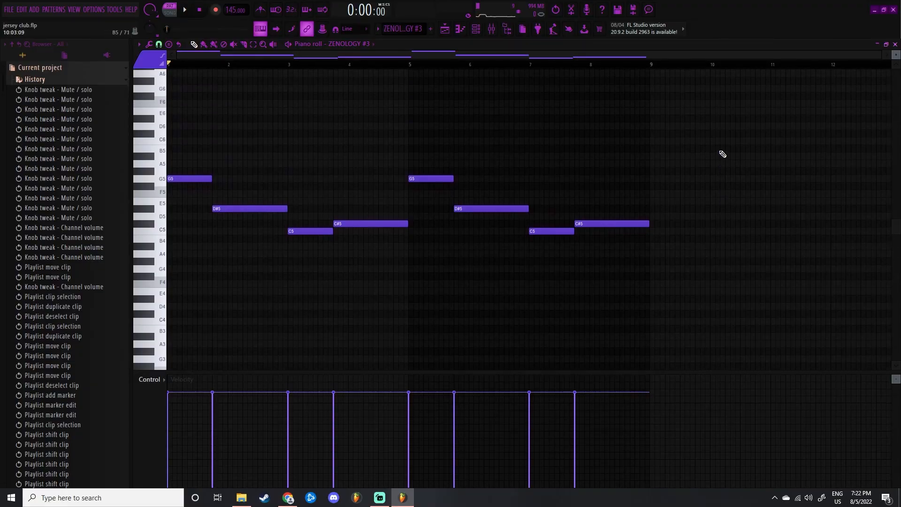
Play back the ZENOLOGY #3 melody from the start of the pattern and stop it.
drag(366, 65, 169, 64)
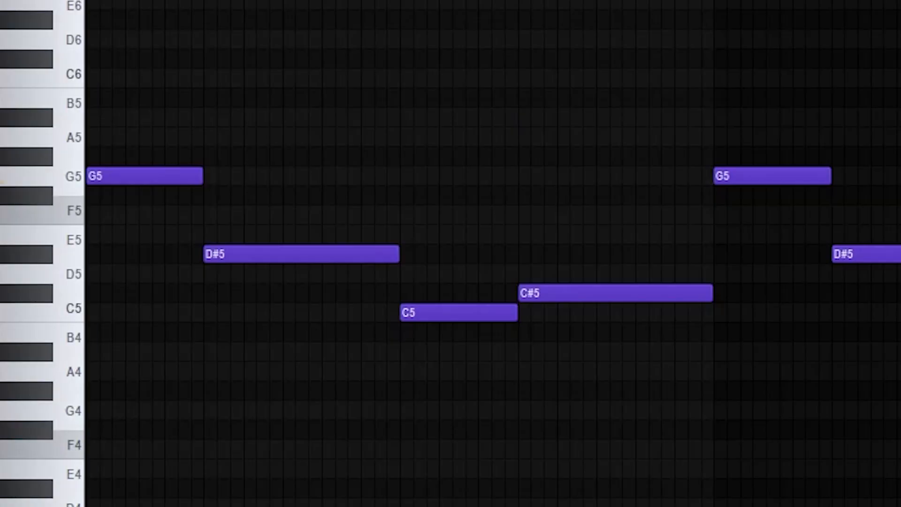
key(space)
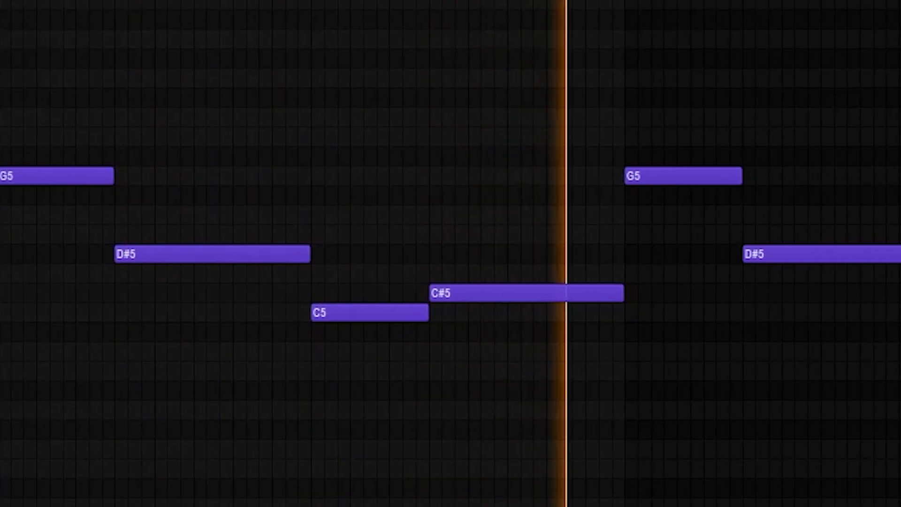
key(space)
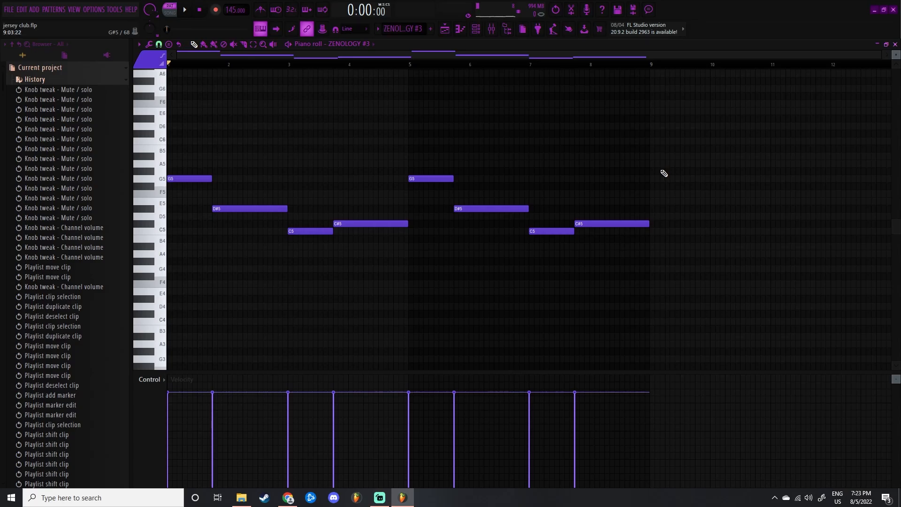
Switch to the ZENOLOGY #4 pattern and play back its melody.
key(KP_Add)
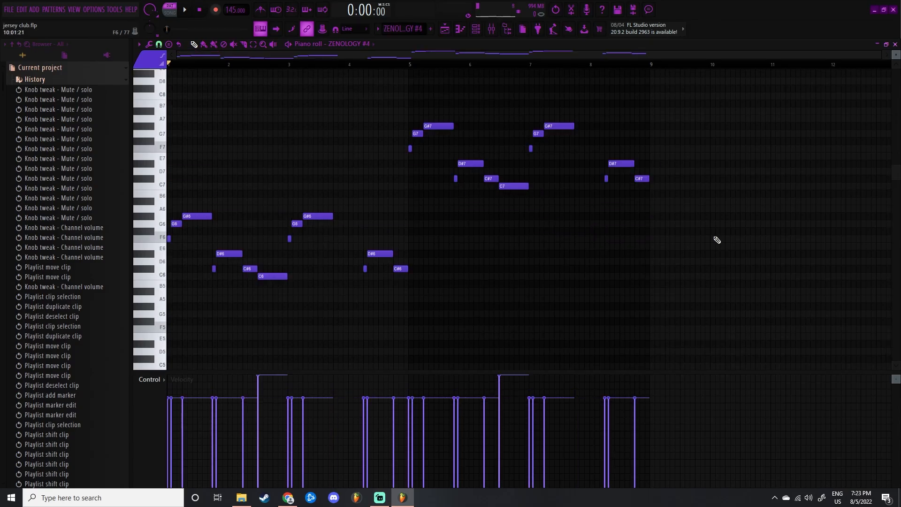
key(space)
scroll(300, 158, down, 1)
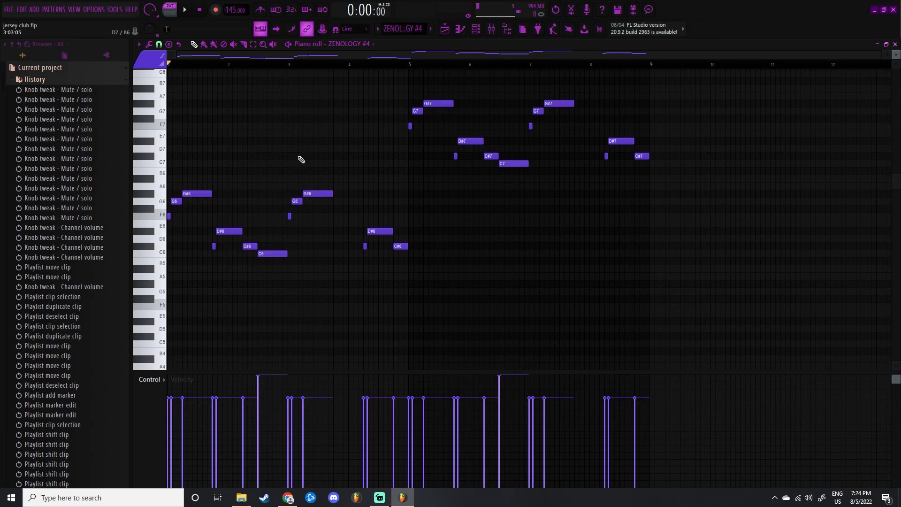
Highlight the first four bars of the ZENOLOGY #4 melody several times and clear the selection.
drag(437, 308, 108, 172)
ctrl+click(255, 162)
drag(424, 294, 127, 178)
ctrl+click(235, 179)
drag(453, 286, 119, 181)
ctrl+click(215, 167)
Highlight the opening F6, G6, G#6 and D#6 notes of the ZENOLOGY #4 melody one at a time and clear the selection.
scroll(149, 257, up, 5)
ctrl+click(171, 216)
ctrl+click(194, 201)
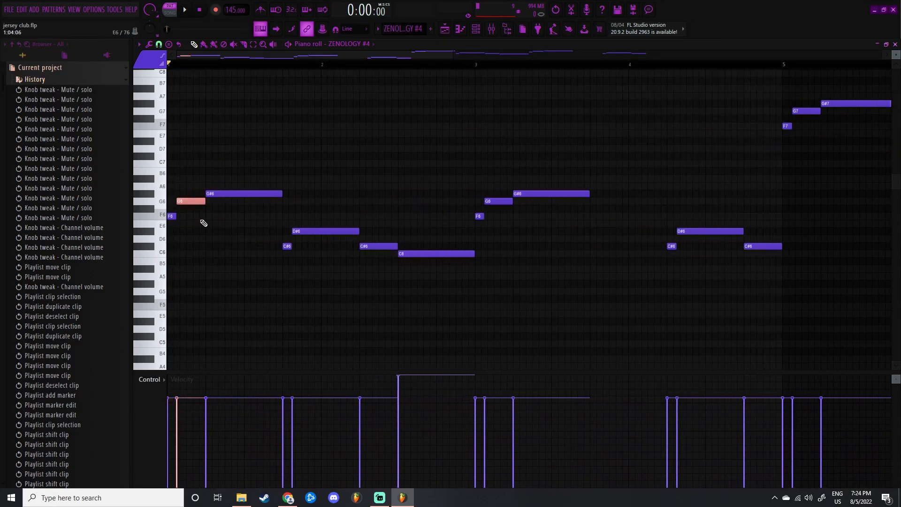
ctrl+click(249, 194)
ctrl+click(342, 231)
ctrl+click(296, 171)
scroll(295, 171, down, 3)
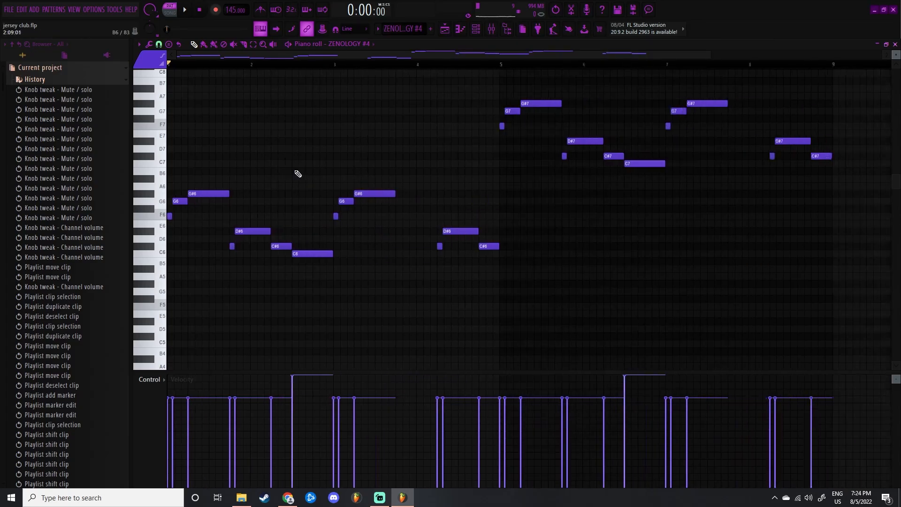
Duplicate the first four bars of the ZENOLOGY #4 melody into bars 5 to 8, raise the copy one octave and deselect it.
scroll(285, 167, down, 1)
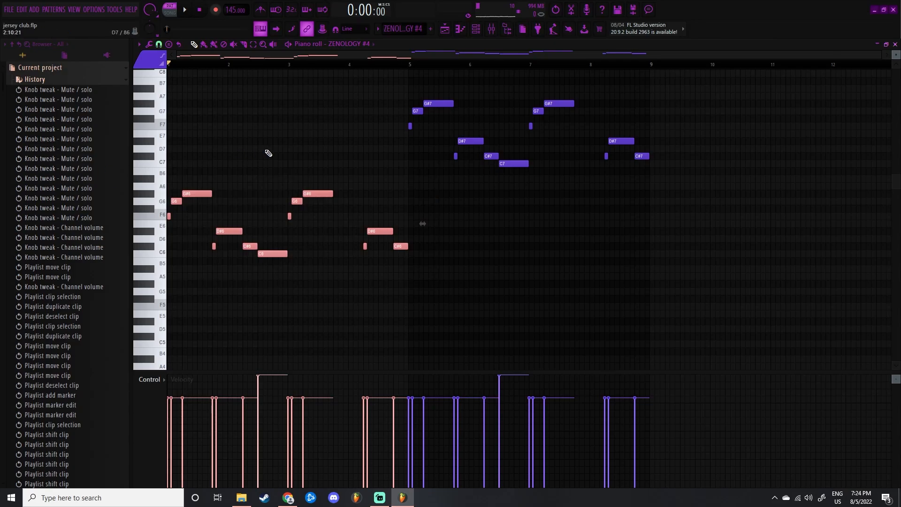
key(ctrl+b)
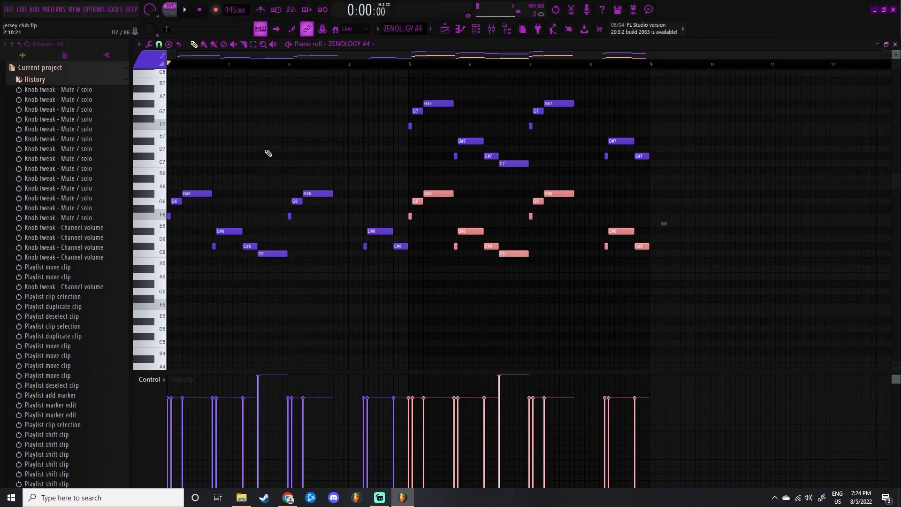
key(ctrl+Up)
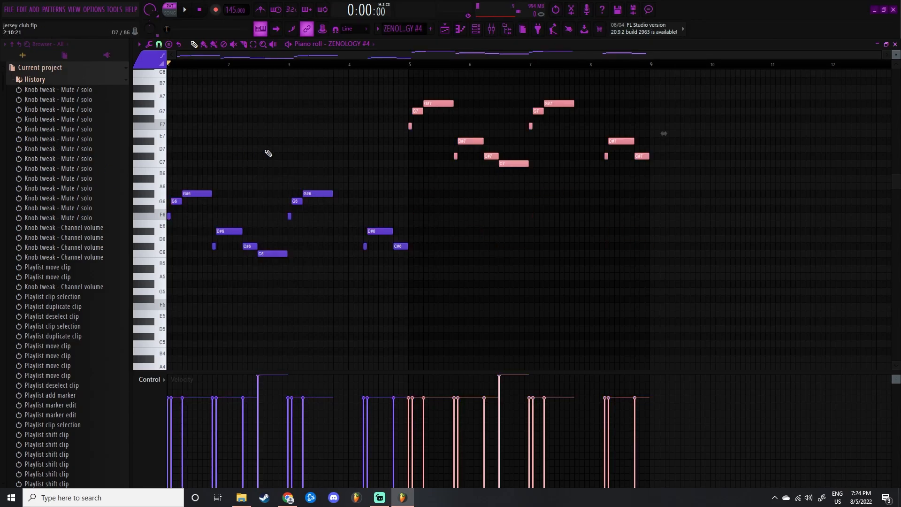
key(ctrl+d)
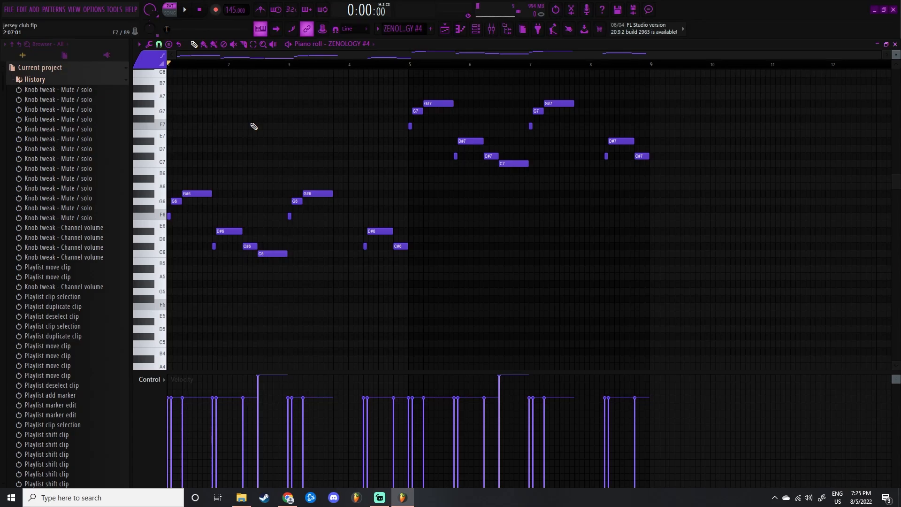
Play back the Dam D - AceMula 808 Kick notes in Pattern 1 and stop playback.
key(F5)
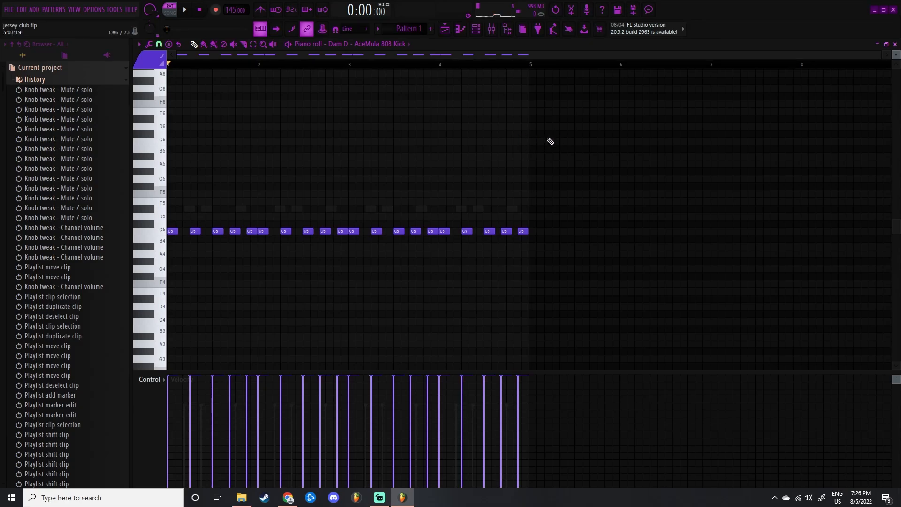
key(space)
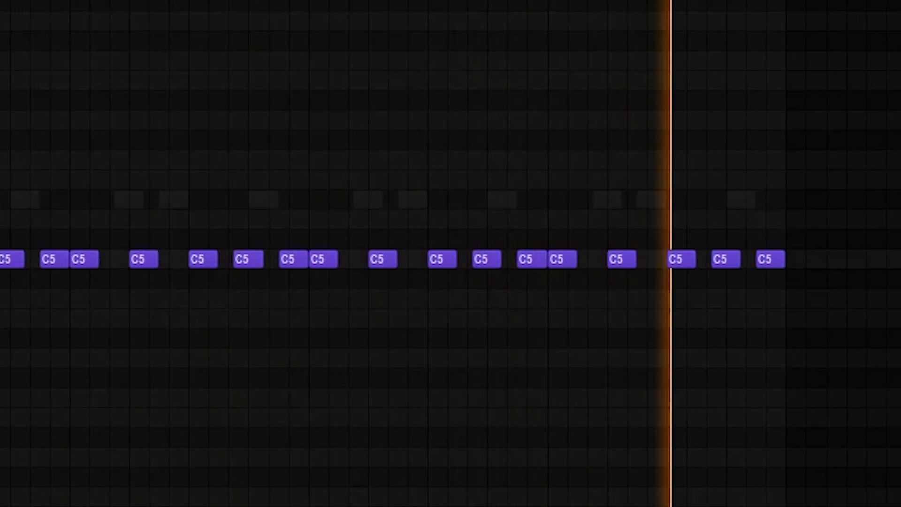
key(space)
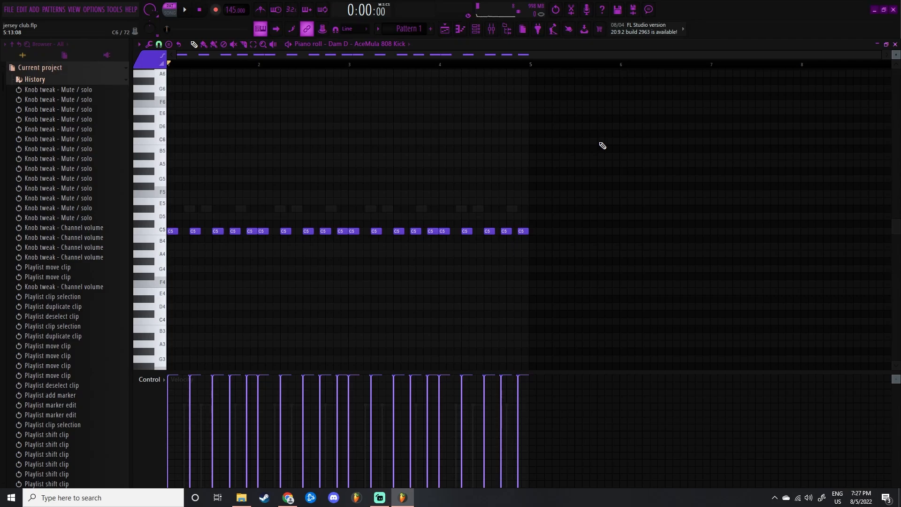
Switch to the GoRim (3) channel in Pattern 1, play back its D#5 notes and stop playback.
key(Down)
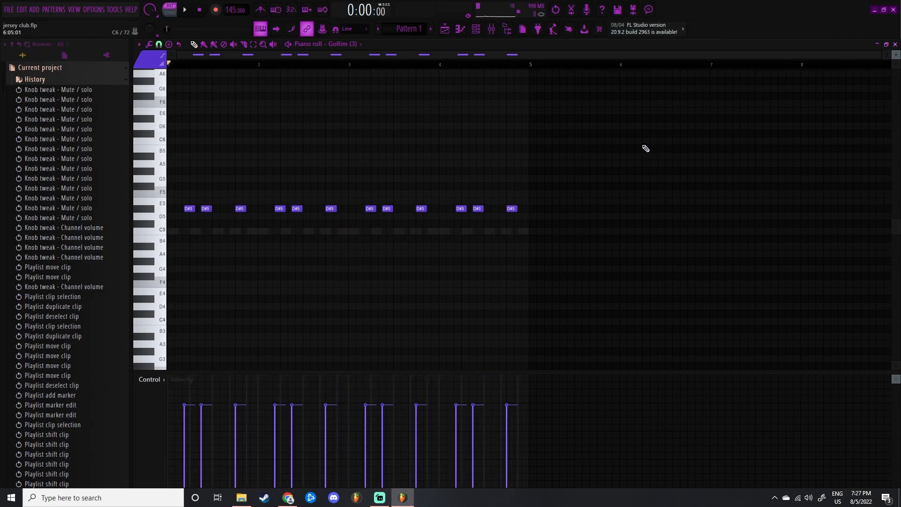
click(187, 13)
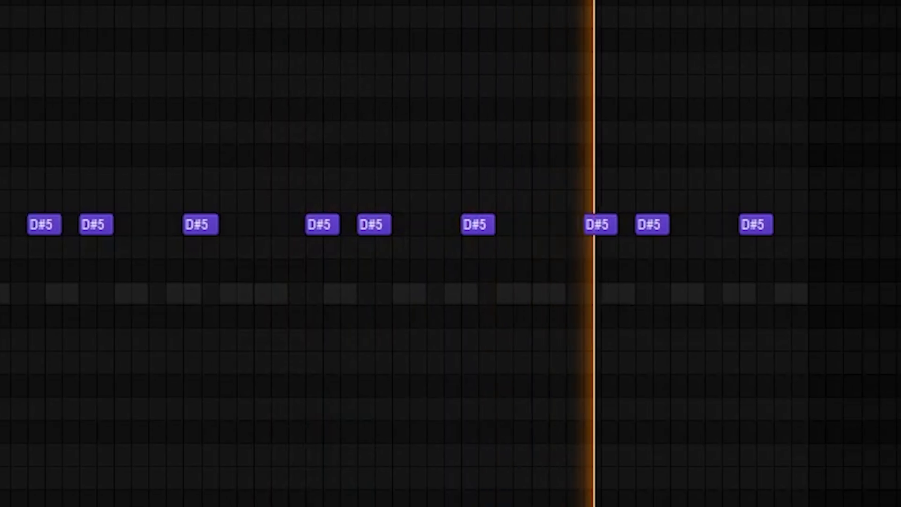
key(space)
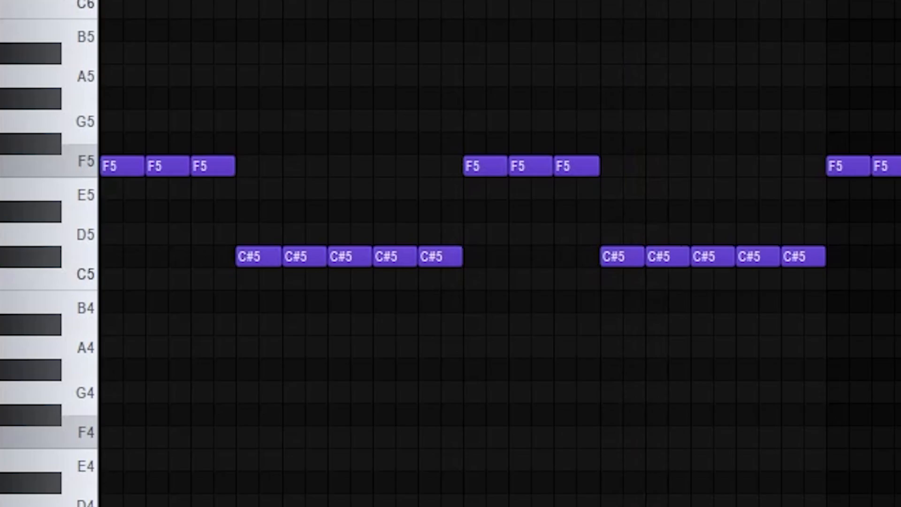
Play back the repeated F5 and C#5 note pattern and the chant notes in Pattern 9.
key(space)
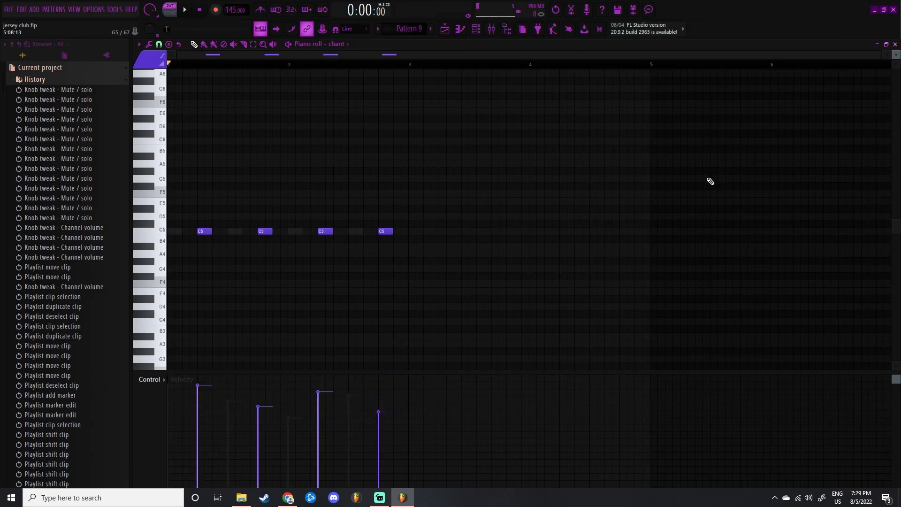
key(space)
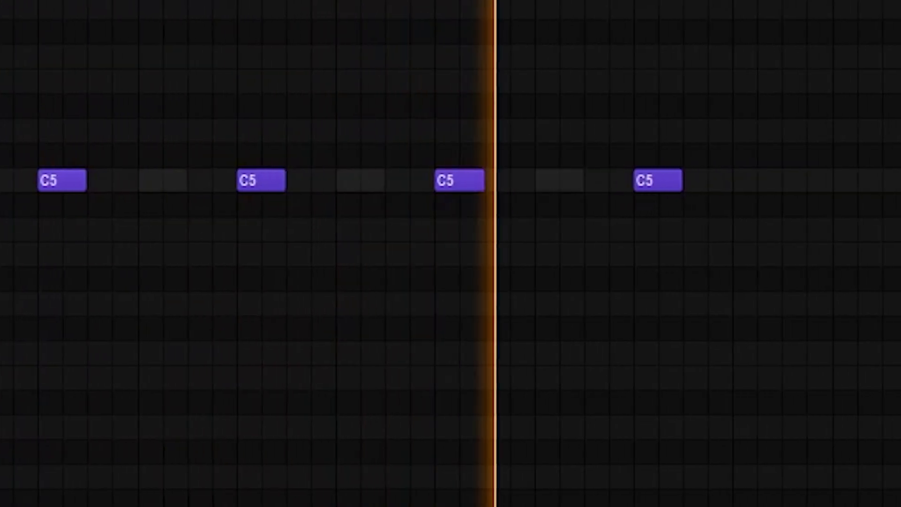
key(space)
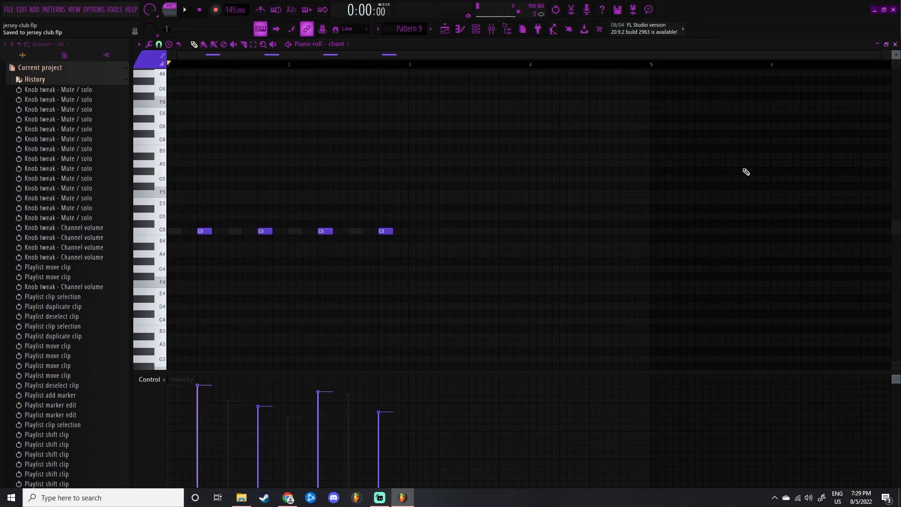
Switch to the chant 2 channel in Pattern 9, play back its C5 notes and stop playback.
key(Down)
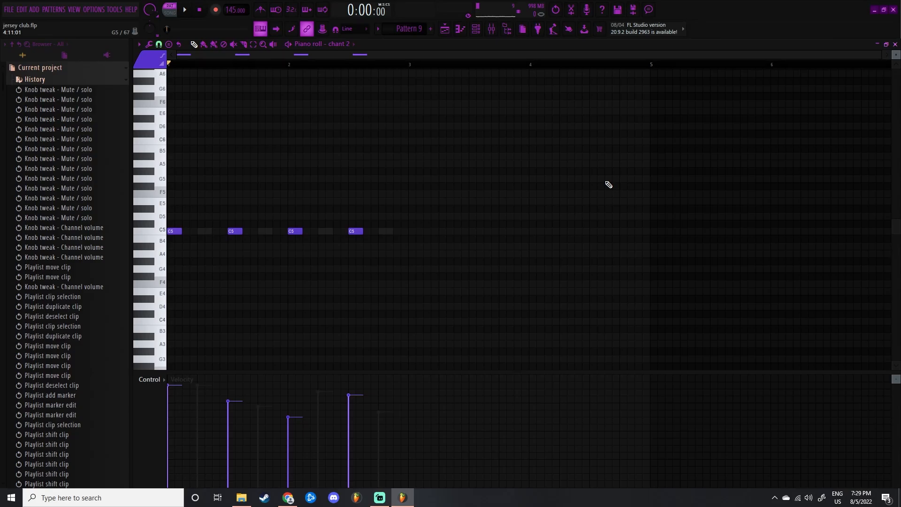
key(space)
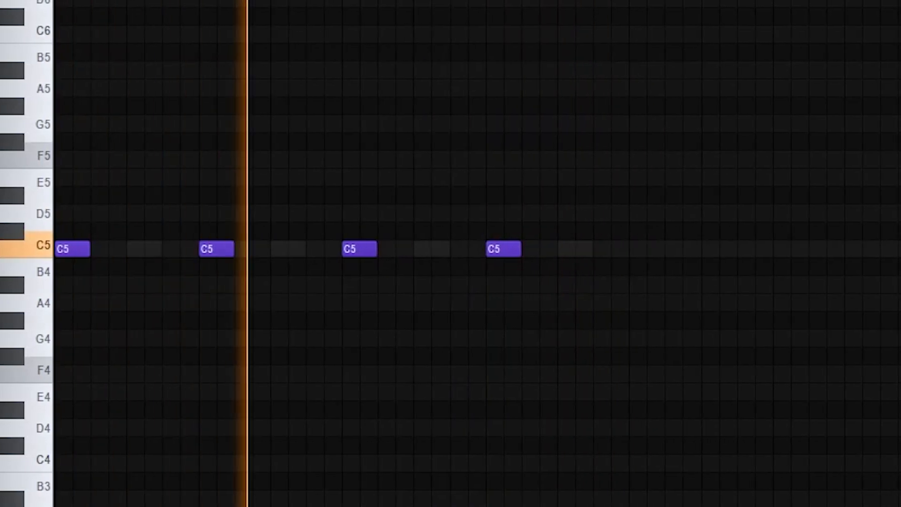
key(space)
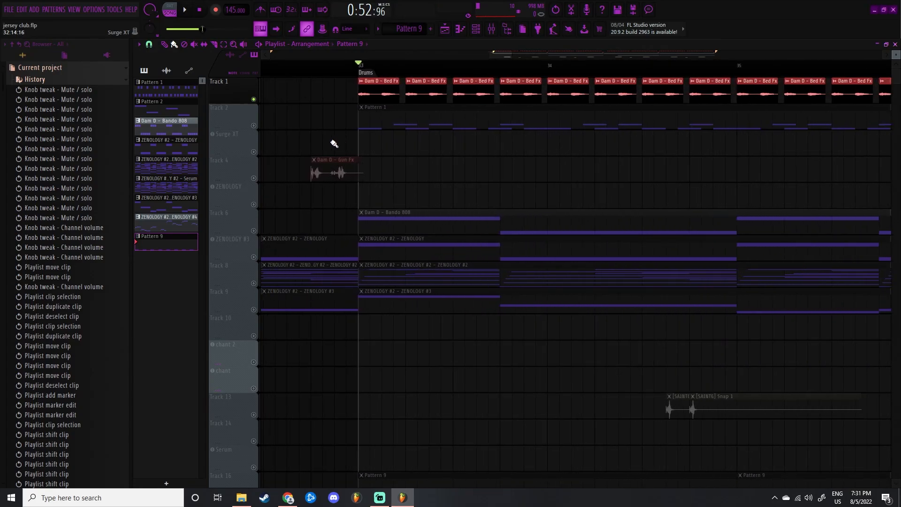
View the soloed Dam D - Bed Fx clips on Track 1 from bar 33 and play them back.
scroll(334, 143, up, 2)
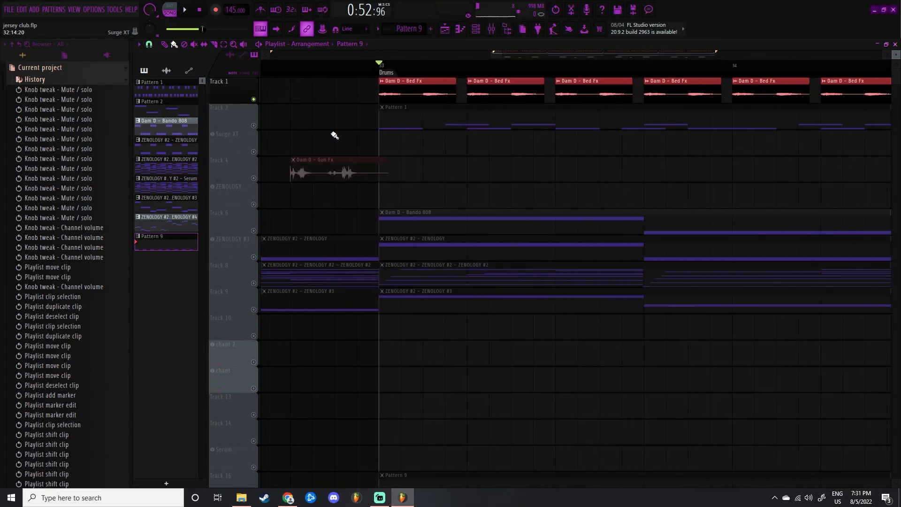
scroll(319, 135, down, 4)
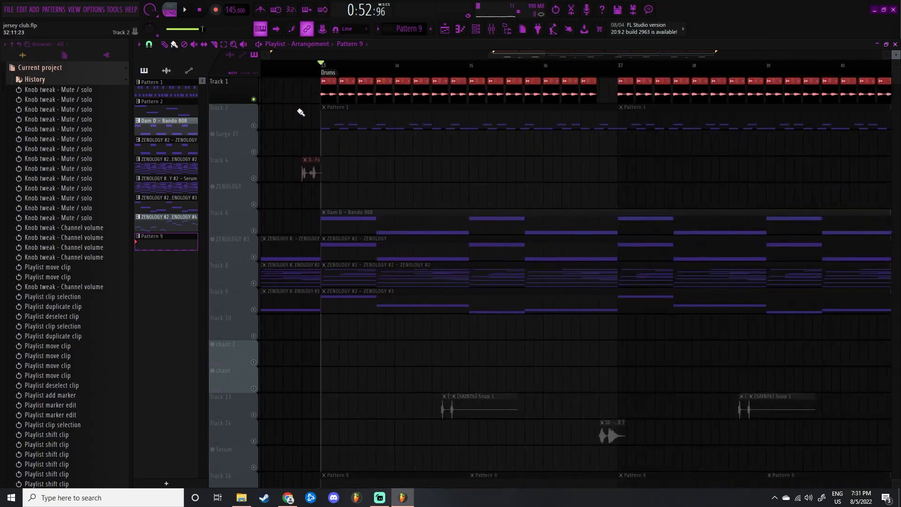
key(space)
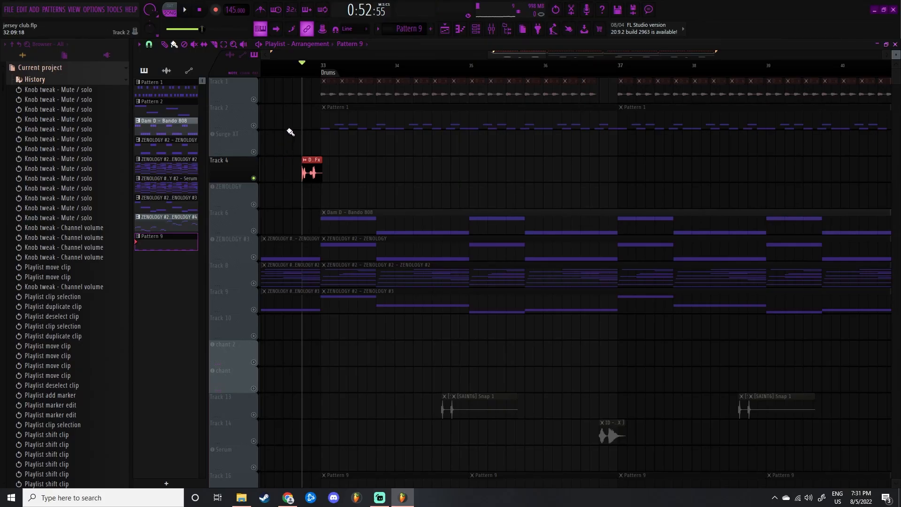
View where the soloed Dam D - Gun Fx clips recur along Track 4 in the drums section.
scroll(291, 132, down, 4)
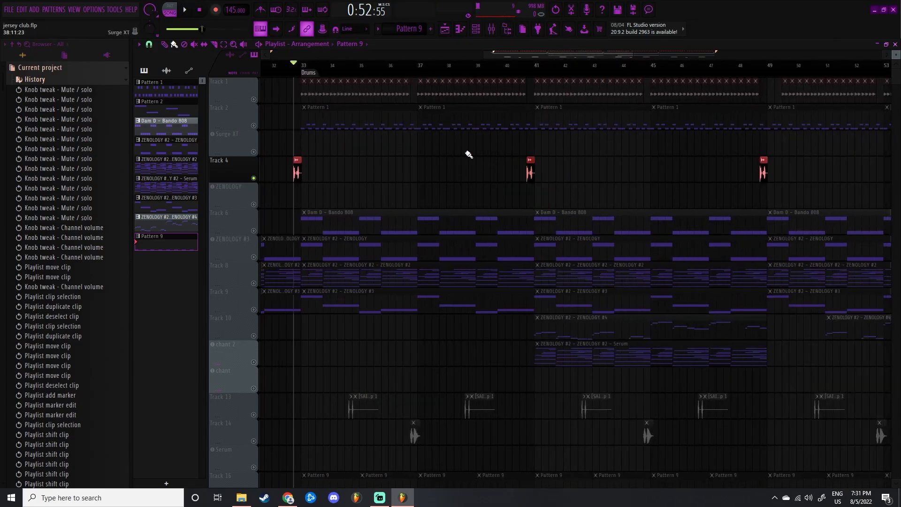
drag(479, 147, 481, 190)
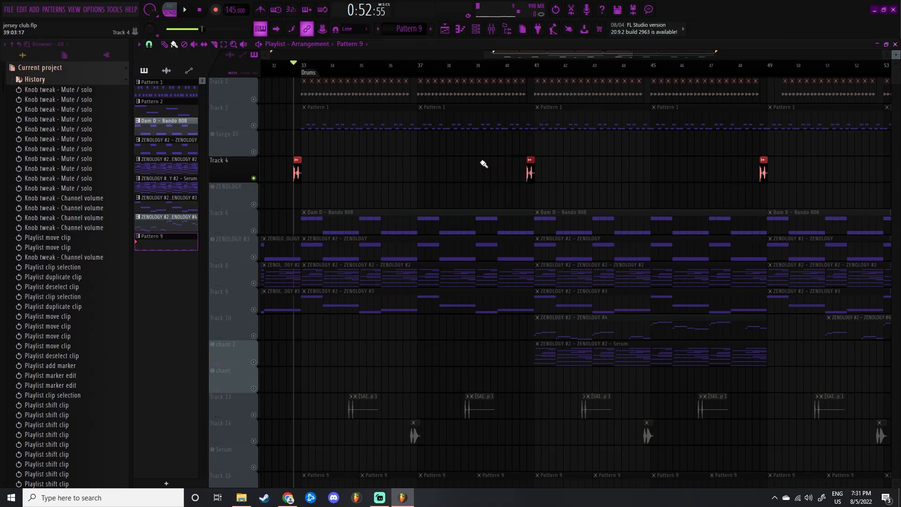
scroll(345, 158, up, 4)
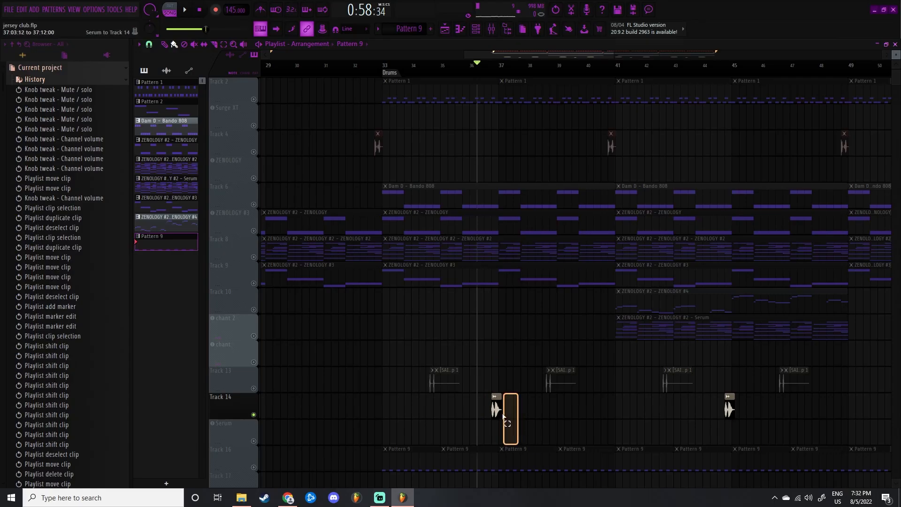
Clear the selection and mark the effect clips before bar 41 on Track 4 and before bar 45 on Track 14.
ctrl+click(501, 382)
drag(640, 154, 599, 143)
drag(763, 416, 703, 393)
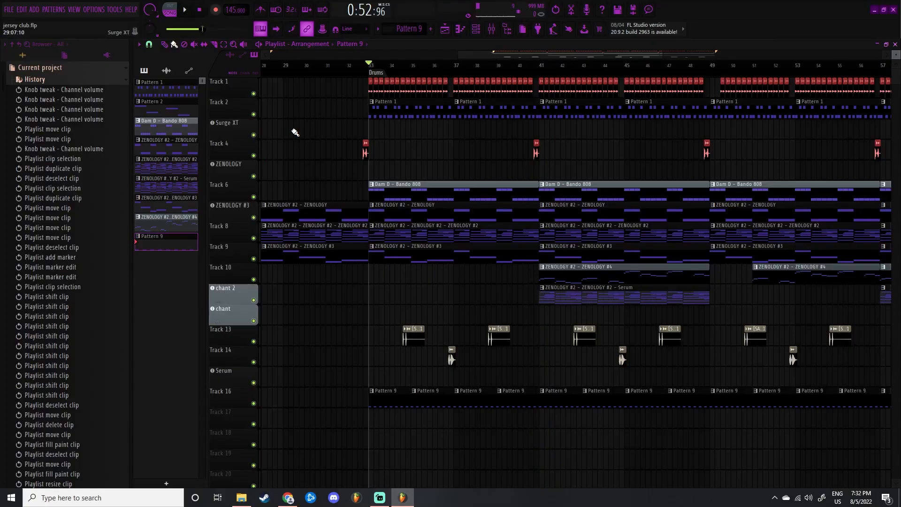
View the whole arrangement, mark the intro clips on Tracks 8 and 9 and clear the selection.
scroll(295, 133, down, 5)
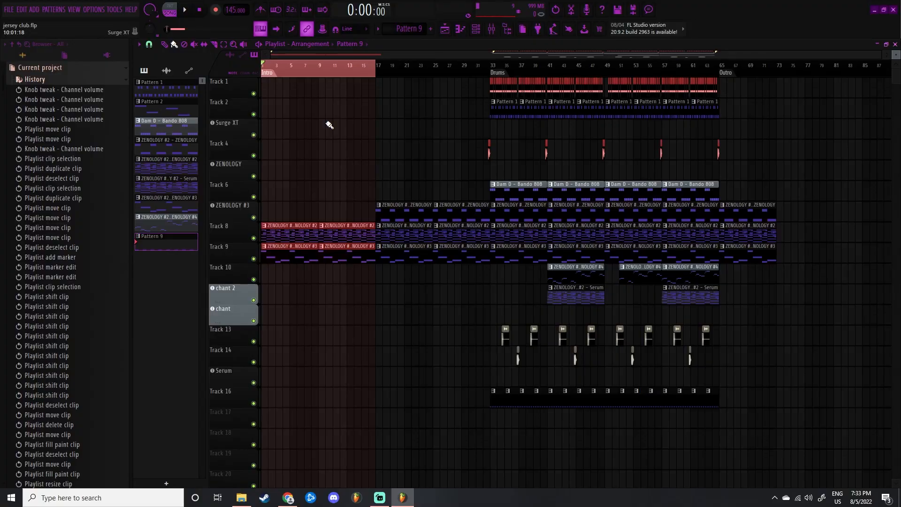
ctrl+click(327, 124)
drag(273, 209, 359, 322)
ctrl+click(277, 197)
ctrl+click(336, 155)
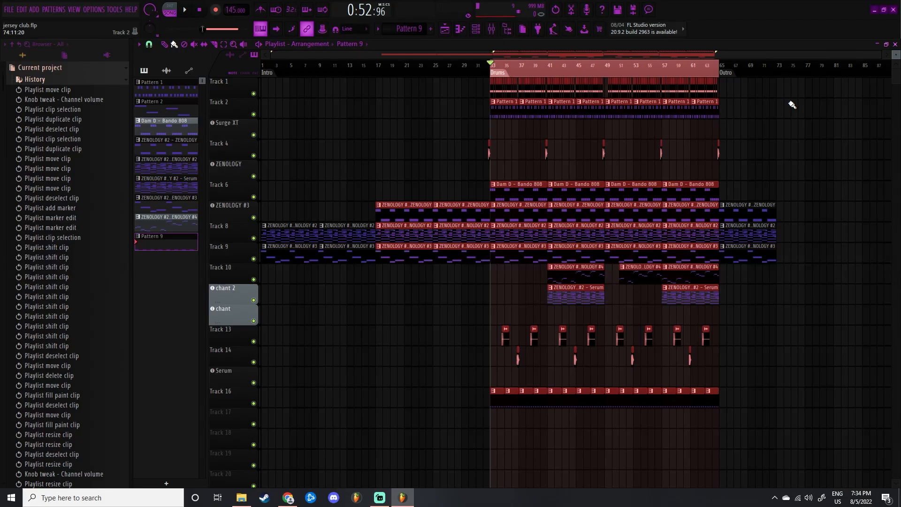
Mark the ZENOLOGY #4 and Serum clips starting at bar 41, clear the selection and highlight both Serum clips in the drums section.
ctrl+click(513, 278)
drag(538, 276, 616, 313)
scroll(621, 310, up, 3)
drag(475, 276, 659, 325)
ctrl+click(524, 320)
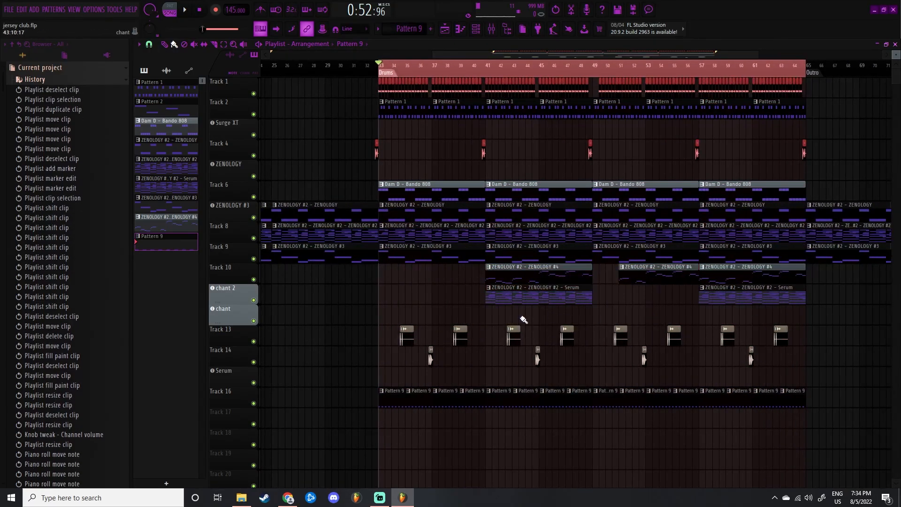
drag(457, 297, 827, 310)
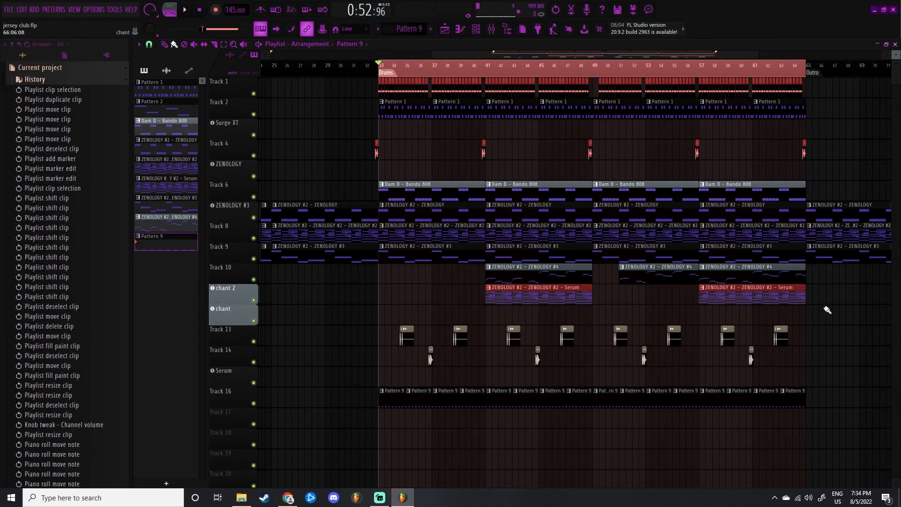
scroll(827, 310, down, 3)
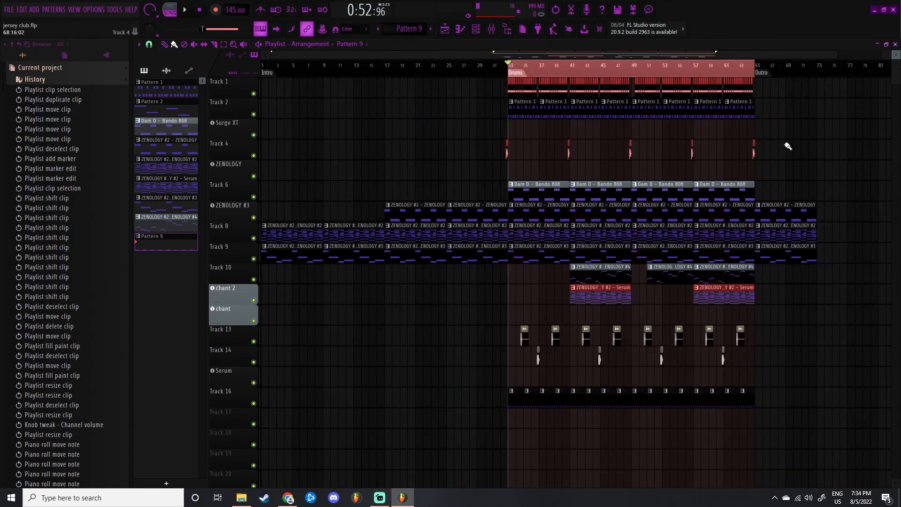